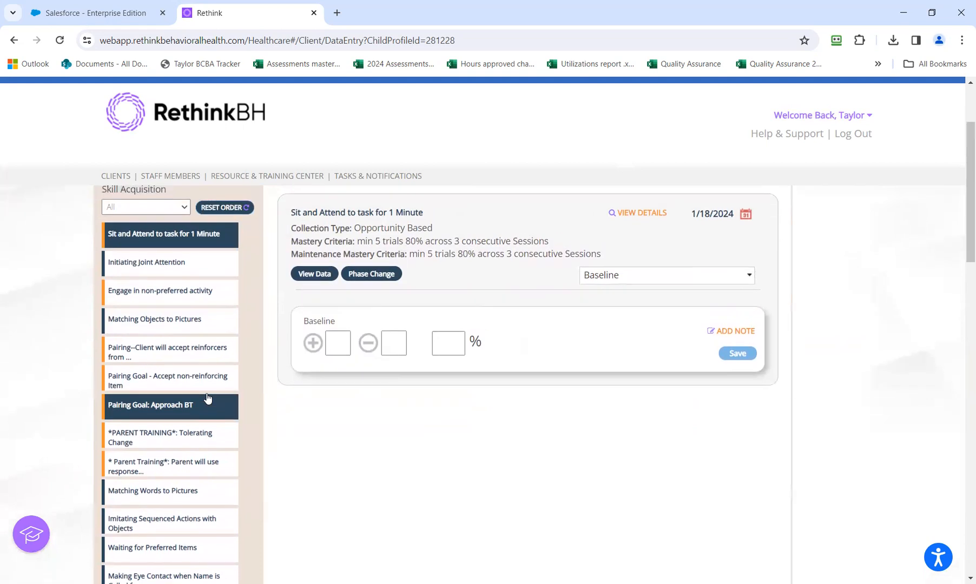
- Deselect the skills Sit and Attend to task for 1 Minute and Initiating Joint Attention in the Skill Acquisition list
{"action": "left_click", "coordinate": [193, 270]}
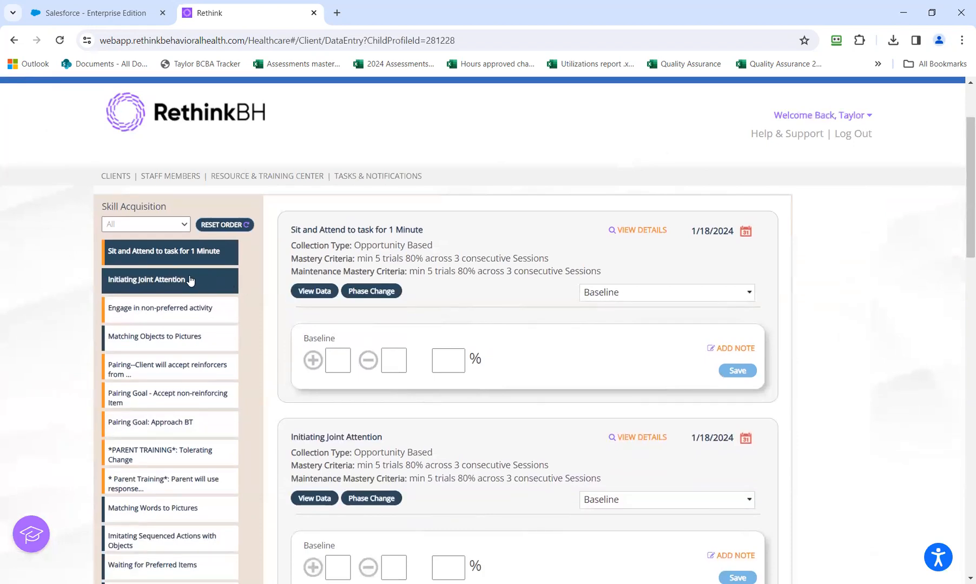
{"action": "left_click", "coordinate": [190, 279]}
{"action": "left_click", "coordinate": [179, 258]}
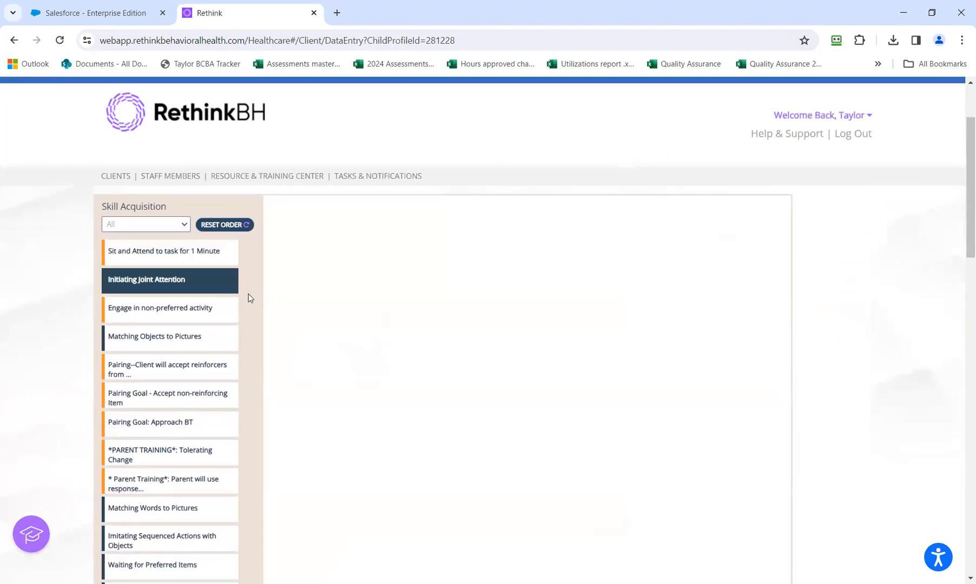
- Select the three pairing skills for data entry: Client will accept reinforcers, Accept non-reinforcing Item, and Approach BT
{"action": "left_click", "coordinate": [230, 339]}
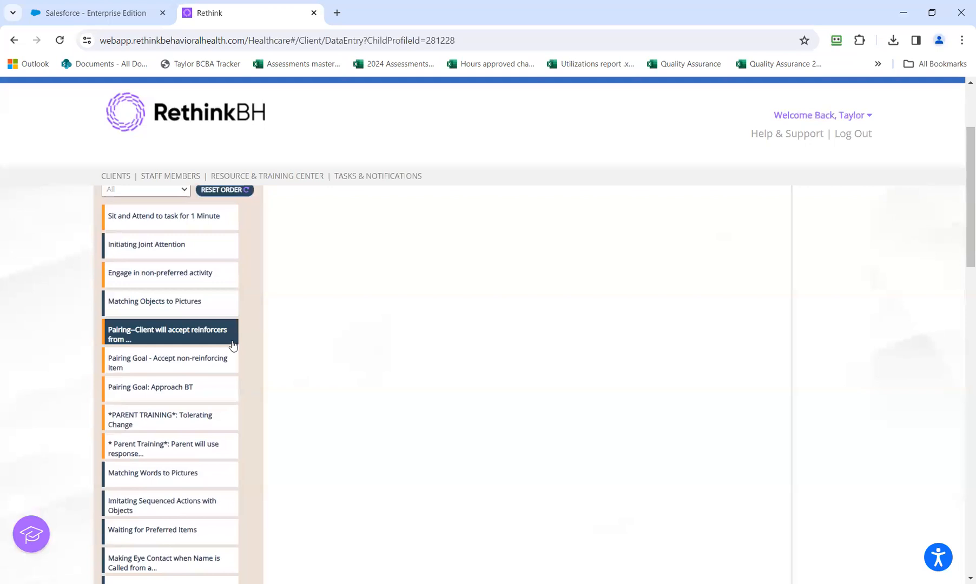
{"action": "left_click", "coordinate": [202, 335]}
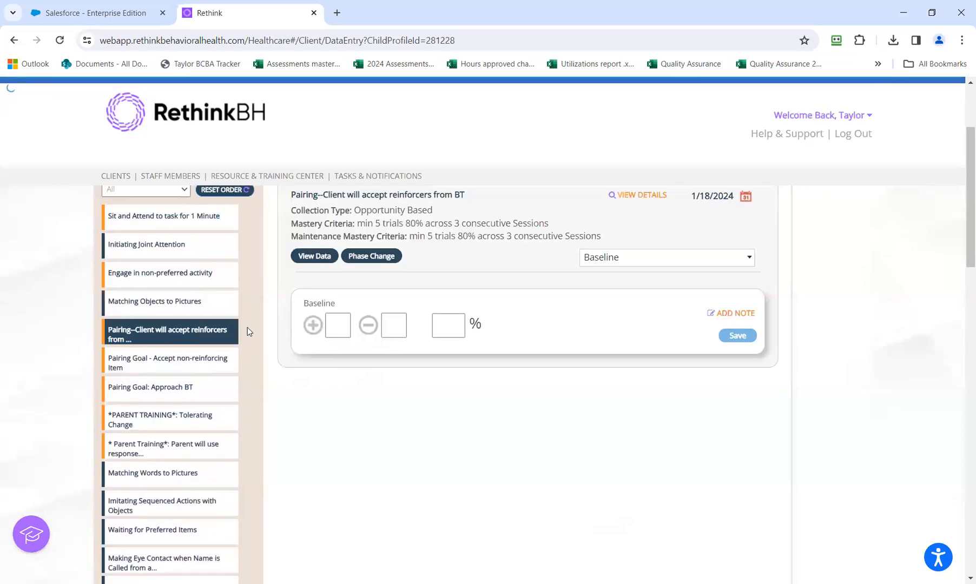
{"action": "left_click", "coordinate": [211, 362]}
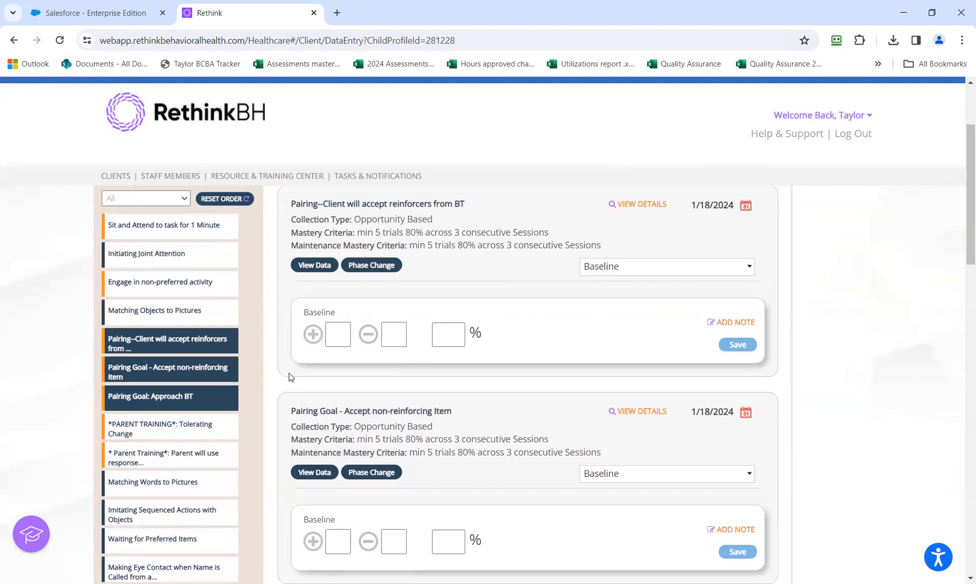
- Record one correct and one incorrect Baseline trial for Pairing--Client will accept reinforcers from BT and save the data
{"action": "scroll", "coordinate": [353, 389], "scroll_direction": "up", "scroll_amount": 1}
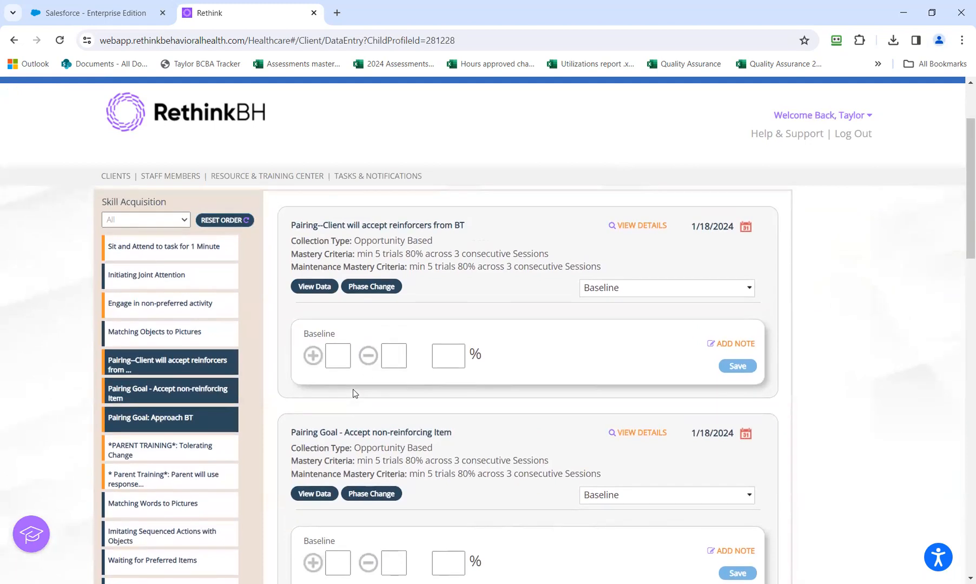
{"action": "left_click", "coordinate": [314, 357]}
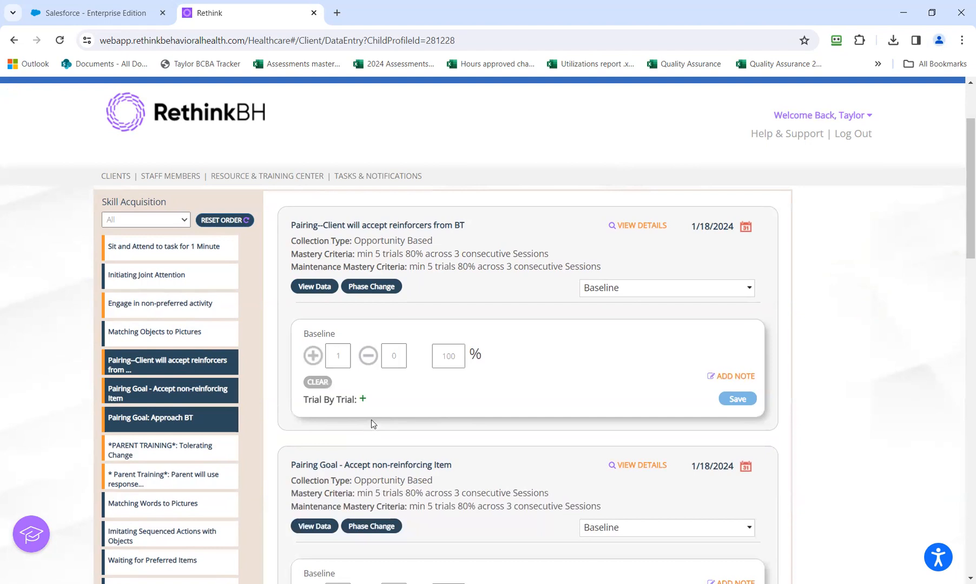
{"action": "left_click", "coordinate": [368, 356]}
{"action": "left_click", "coordinate": [734, 403]}
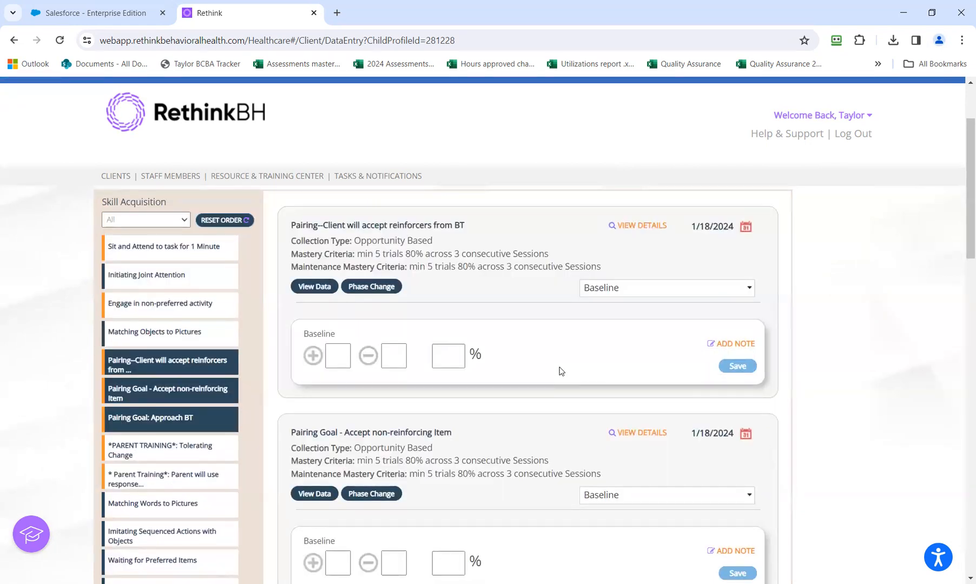
- Record correct, incorrect and correct Baseline trials for Pairing Goal - Accept non-reinforcing Item and save the data
{"action": "scroll", "coordinate": [561, 371], "scroll_direction": "down", "scroll_amount": 1}
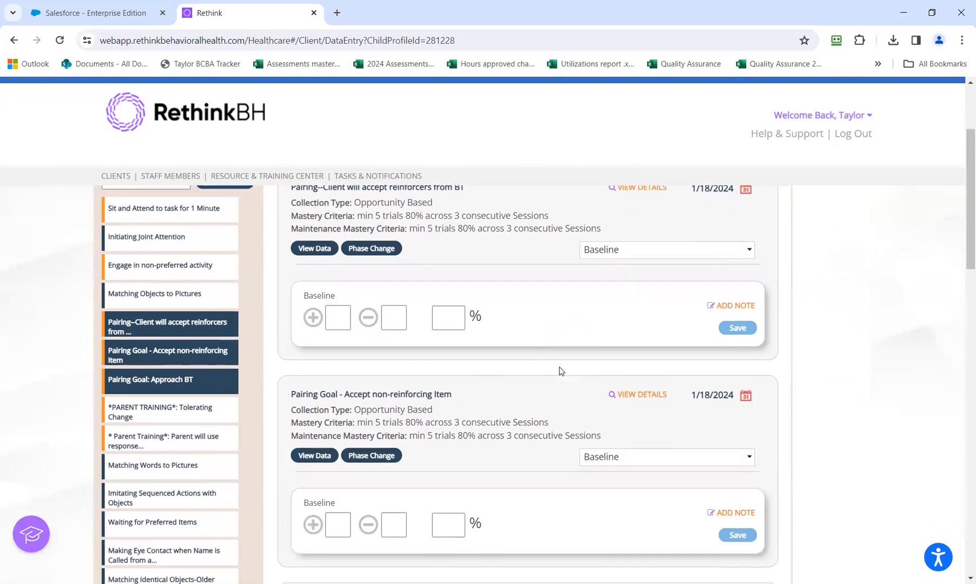
{"action": "scroll", "coordinate": [331, 360], "scroll_direction": "up", "scroll_amount": 1}
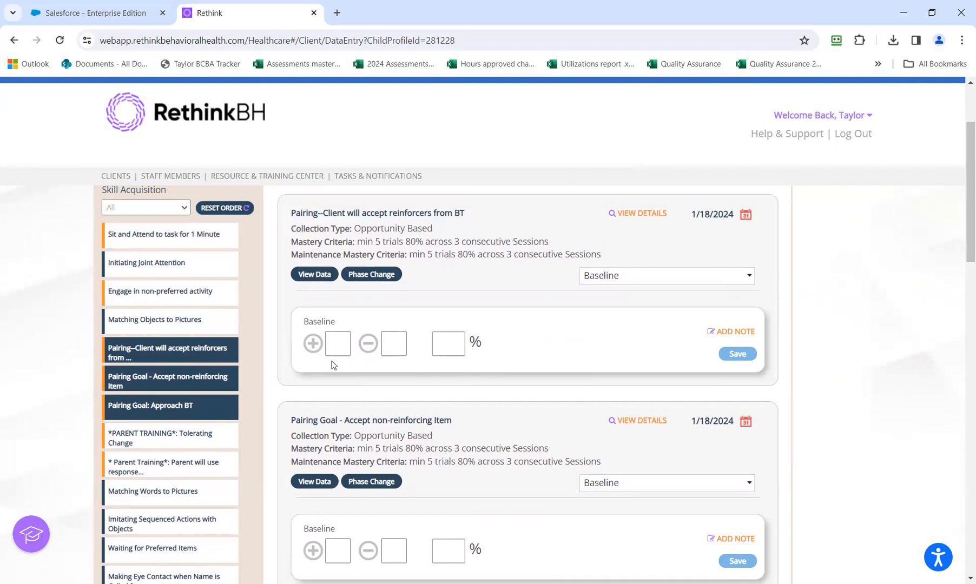
{"action": "scroll", "coordinate": [332, 361], "scroll_direction": "down", "scroll_amount": 2}
{"action": "scroll", "coordinate": [332, 362], "scroll_direction": "down", "scroll_amount": 2}
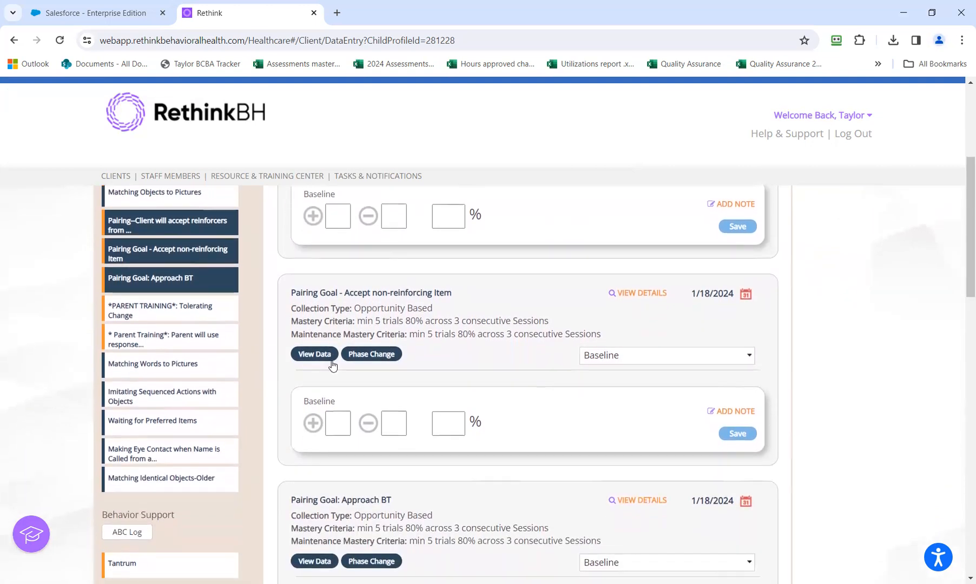
{"action": "left_click", "coordinate": [313, 395]}
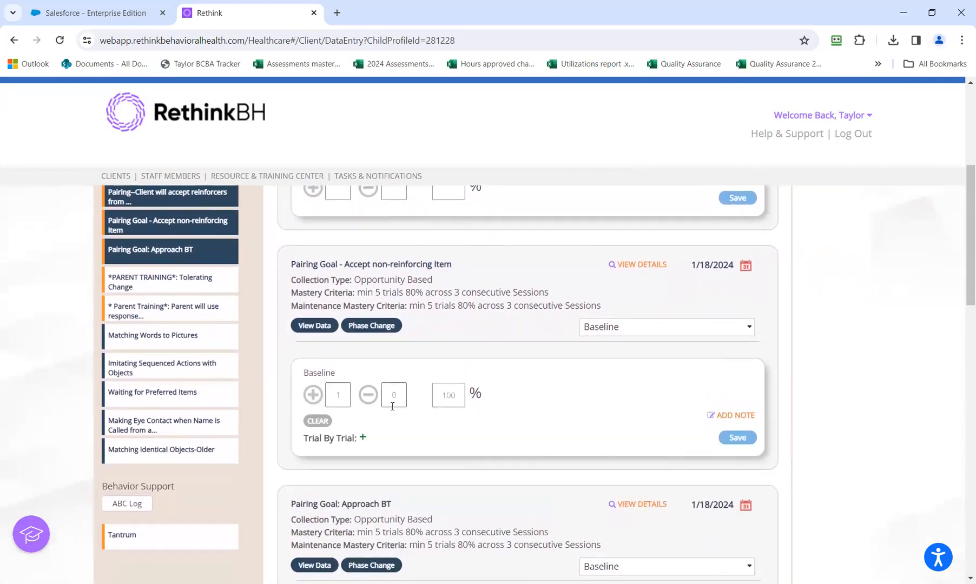
{"action": "left_click", "coordinate": [368, 396]}
{"action": "left_click", "coordinate": [314, 394]}
{"action": "left_click", "coordinate": [738, 438]}
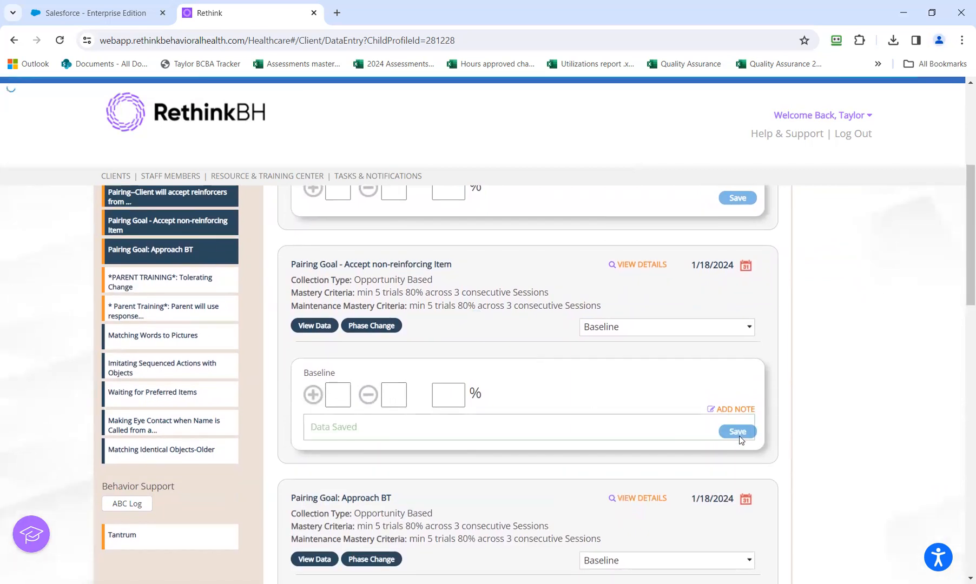
- Record two correct Baseline trials for Pairing Goal: Approach BT and save the data
{"action": "scroll", "coordinate": [347, 489], "scroll_direction": "down", "scroll_amount": 1}
{"action": "left_click", "coordinate": [313, 548]}
{"action": "left_click", "coordinate": [313, 548]}
{"action": "scroll", "coordinate": [339, 449], "scroll_direction": "down", "scroll_amount": 2}
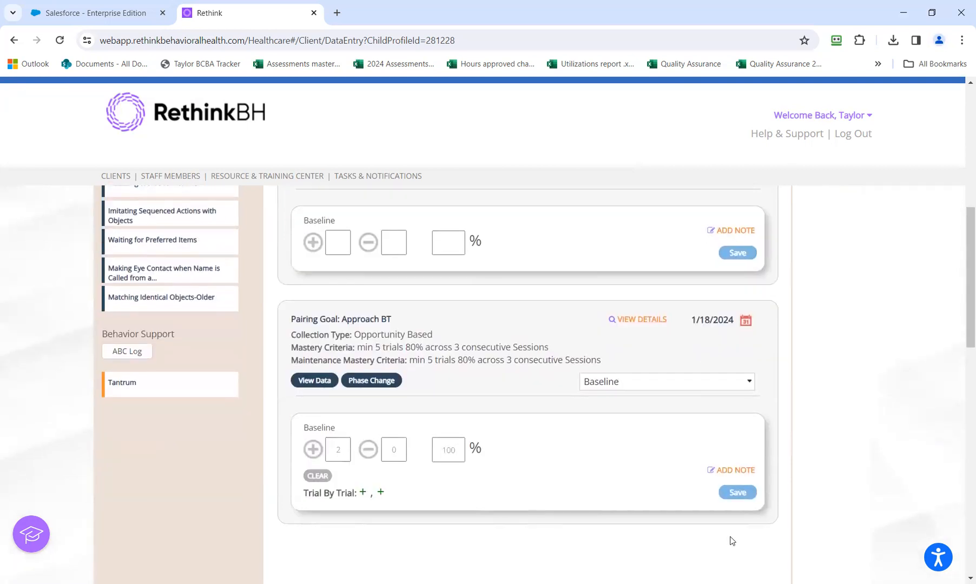
{"action": "left_click", "coordinate": [738, 493]}
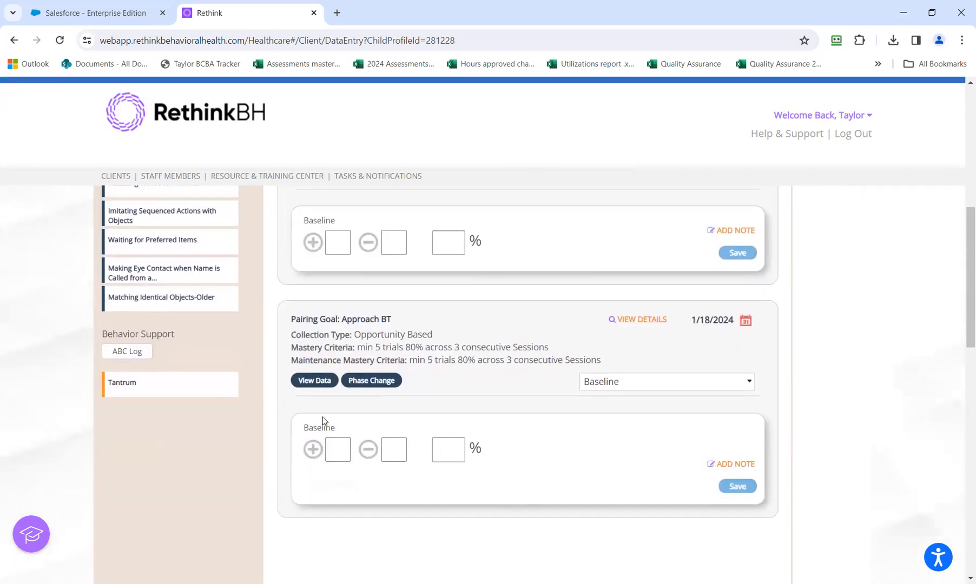
- View the data graph, goal and objectives of Pairing Goal: Approach BT, and close the view
{"action": "scroll", "coordinate": [317, 399], "scroll_direction": "up", "scroll_amount": 1}
{"action": "left_click", "coordinate": [312, 451]}
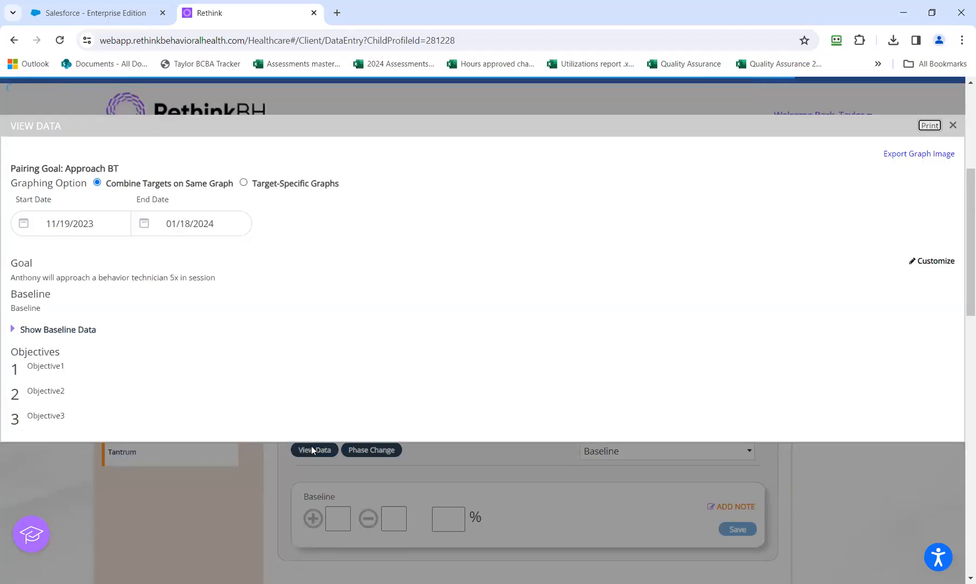
{"action": "scroll", "coordinate": [353, 307], "scroll_direction": "down", "scroll_amount": 2}
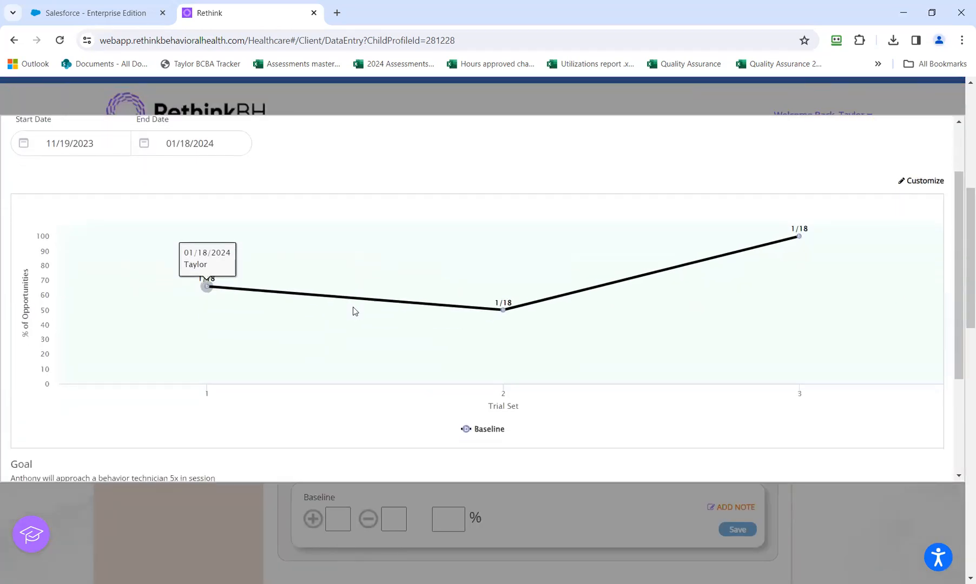
{"action": "scroll", "coordinate": [265, 277], "scroll_direction": "down", "scroll_amount": 1}
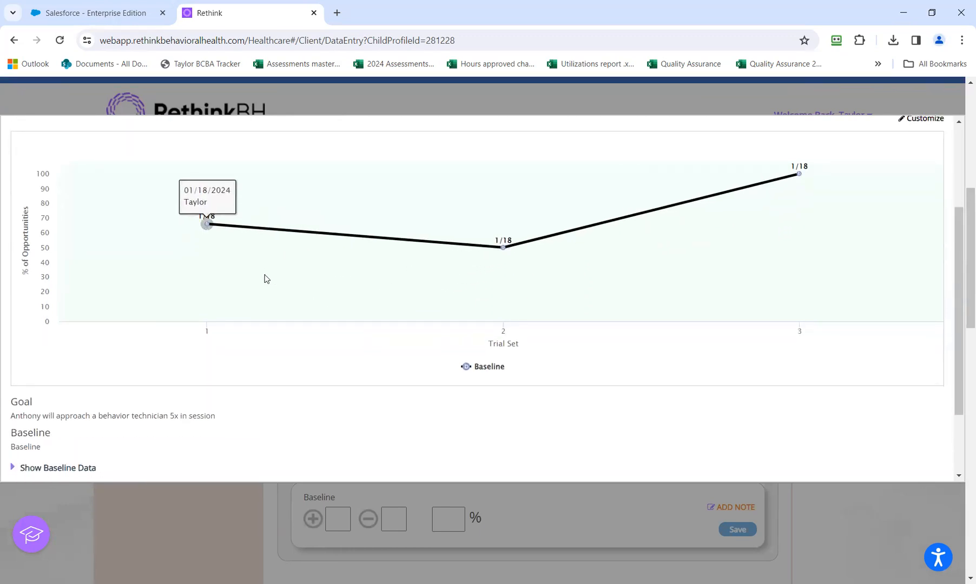
{"action": "scroll", "coordinate": [230, 353], "scroll_direction": "down", "scroll_amount": 2}
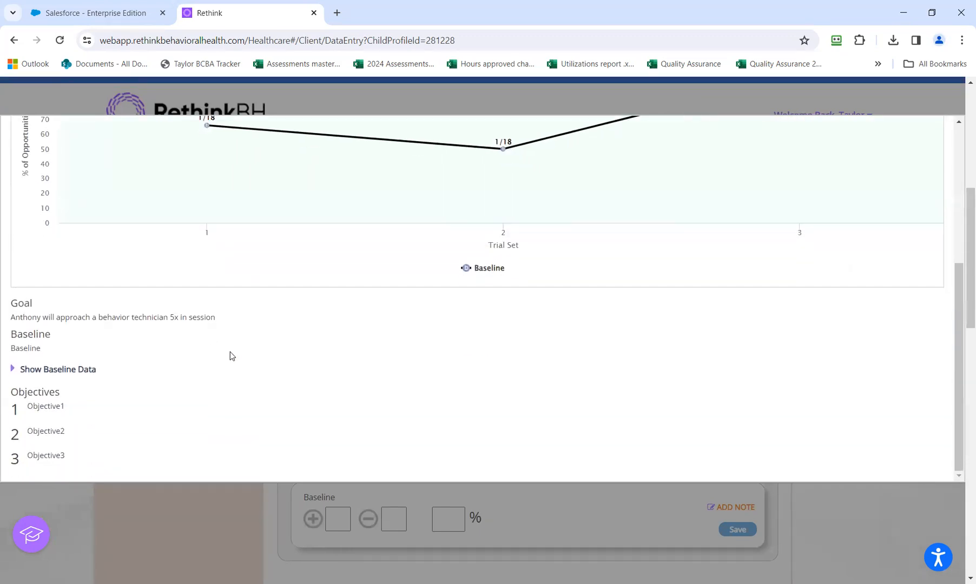
{"action": "scroll", "coordinate": [230, 352], "scroll_direction": "up", "scroll_amount": 5}
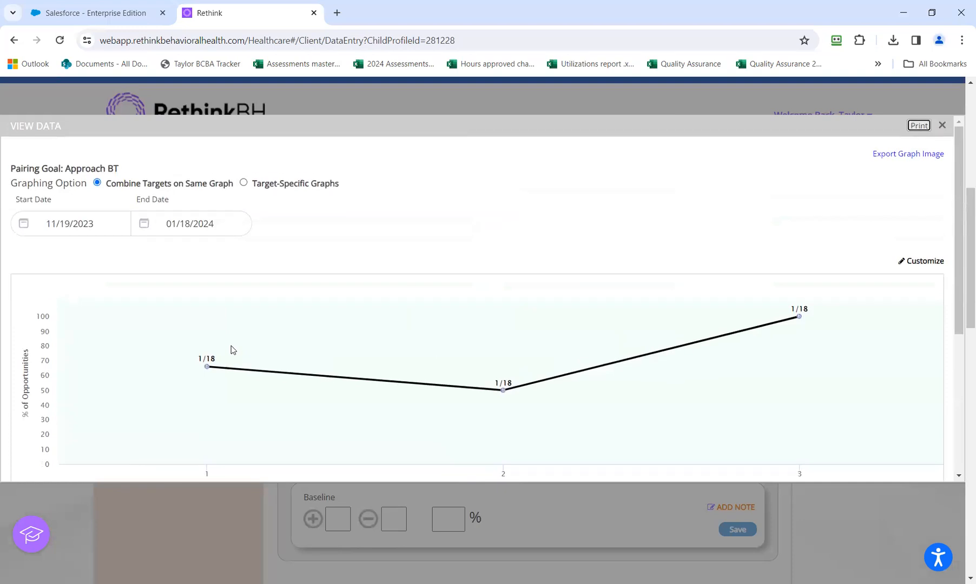
{"action": "left_click", "coordinate": [354, 101]}
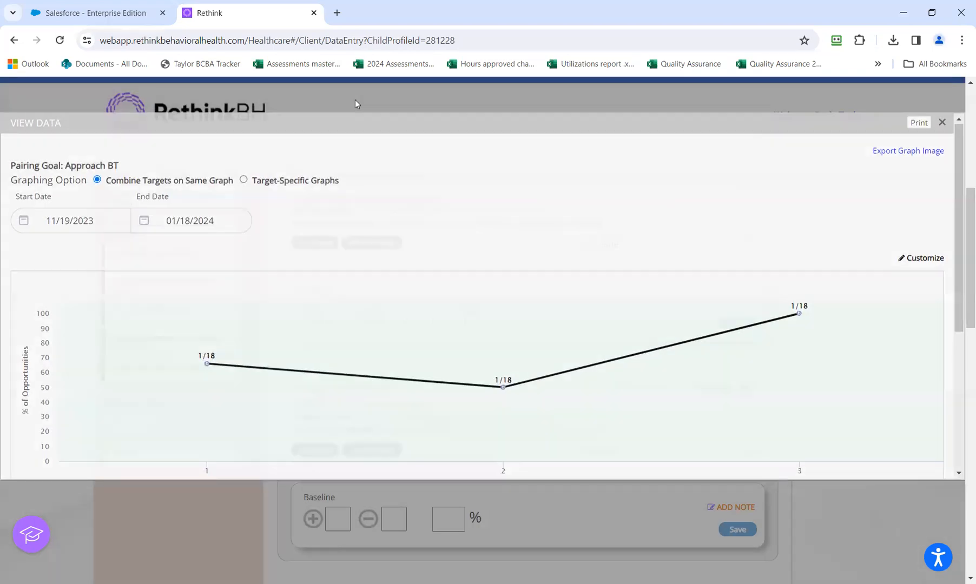
- Open the ABC data log under Behavior Support and select Tantrum as the behavior
{"action": "scroll", "coordinate": [472, 266], "scroll_direction": "up", "scroll_amount": 1}
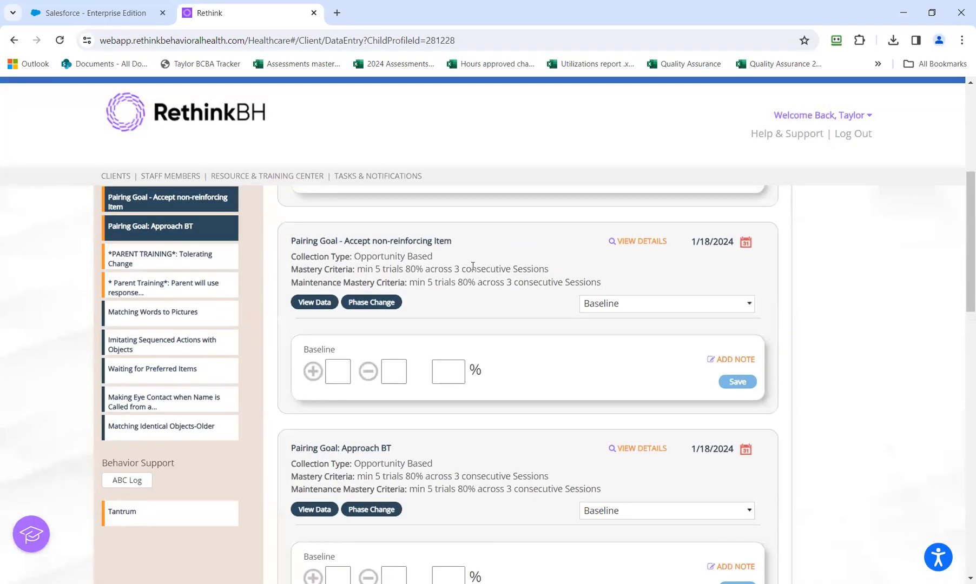
{"action": "left_click", "coordinate": [130, 513]}
{"action": "left_click", "coordinate": [136, 480]}
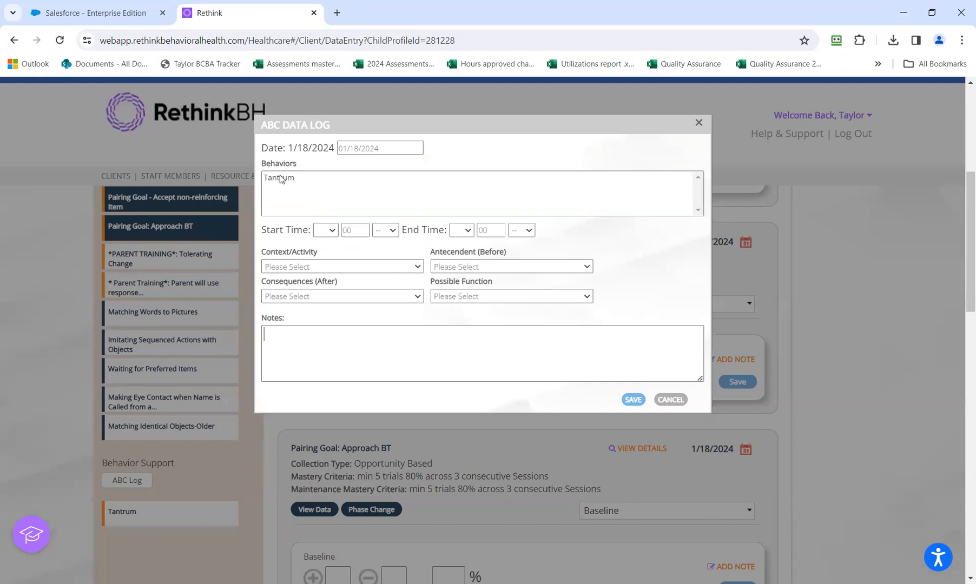
{"action": "left_click", "coordinate": [281, 180]}
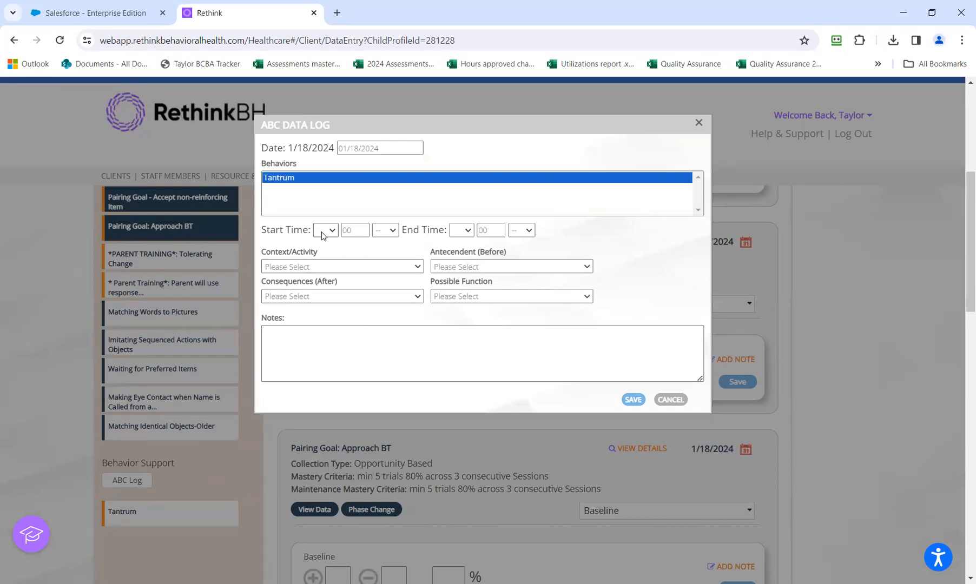
- Set the start time of the tantrum entry to 1:00 PM
{"action": "left_click", "coordinate": [323, 234]}
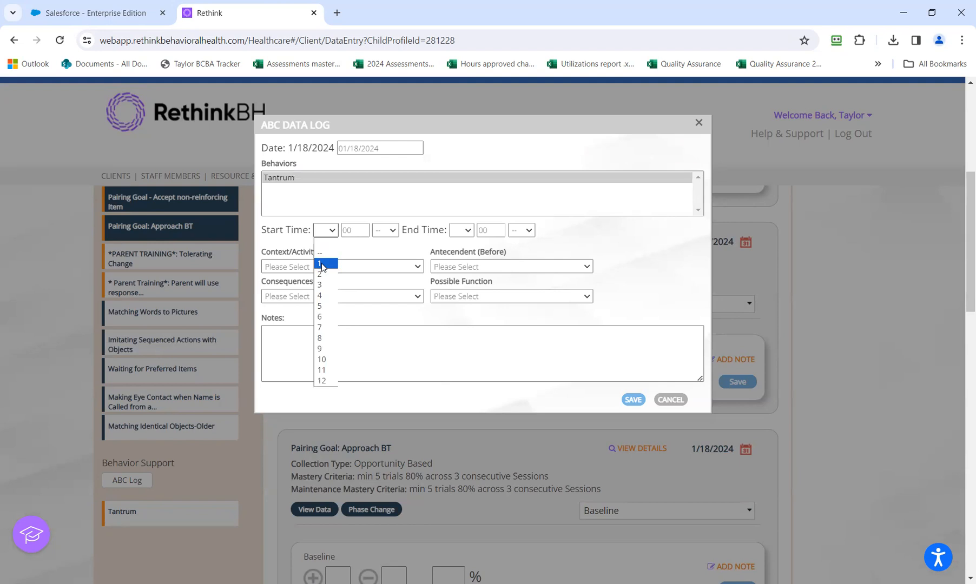
{"action": "left_click", "coordinate": [323, 265]}
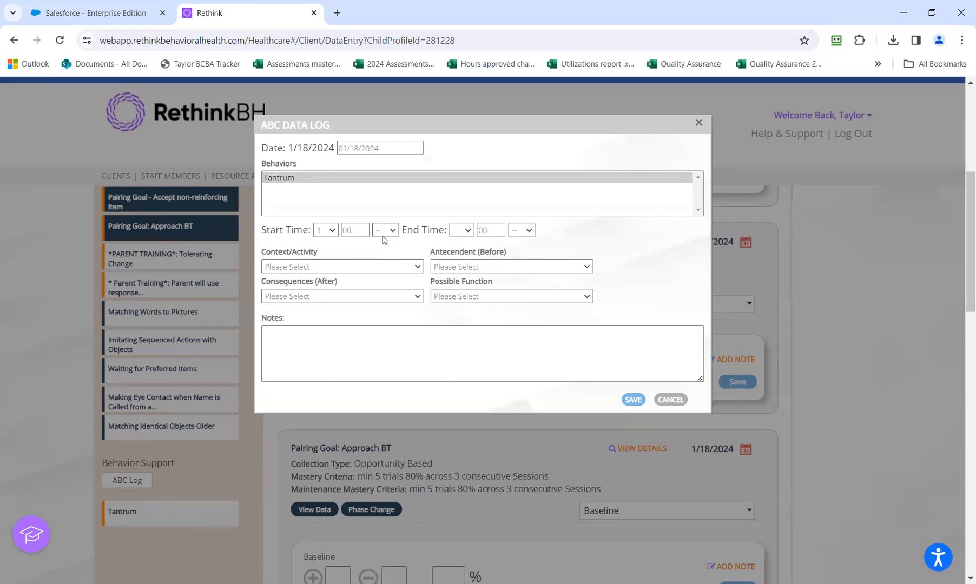
{"action": "left_click", "coordinate": [385, 231]}
{"action": "left_click", "coordinate": [386, 254]}
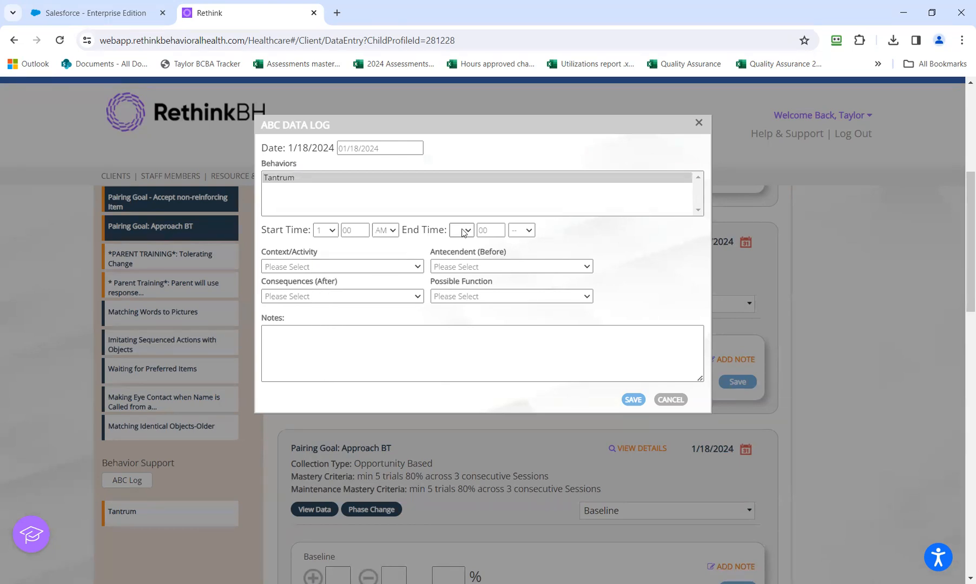
{"action": "left_click", "coordinate": [394, 233]}
{"action": "left_click", "coordinate": [386, 265]}
- Set the end time of the tantrum entry to 1:03 PM
{"action": "left_click", "coordinate": [461, 230]}
{"action": "left_click", "coordinate": [458, 264]}
{"action": "left_click", "coordinate": [497, 231]}
{"action": "type", "text": "03"}
{"action": "left_click", "coordinate": [522, 231]}
{"action": "left_click", "coordinate": [521, 265]}
- Choose Home as the context/activity, browse the antecedent, consequence and possible function options, and discard the ABC log entry
{"action": "left_click", "coordinate": [393, 267]}
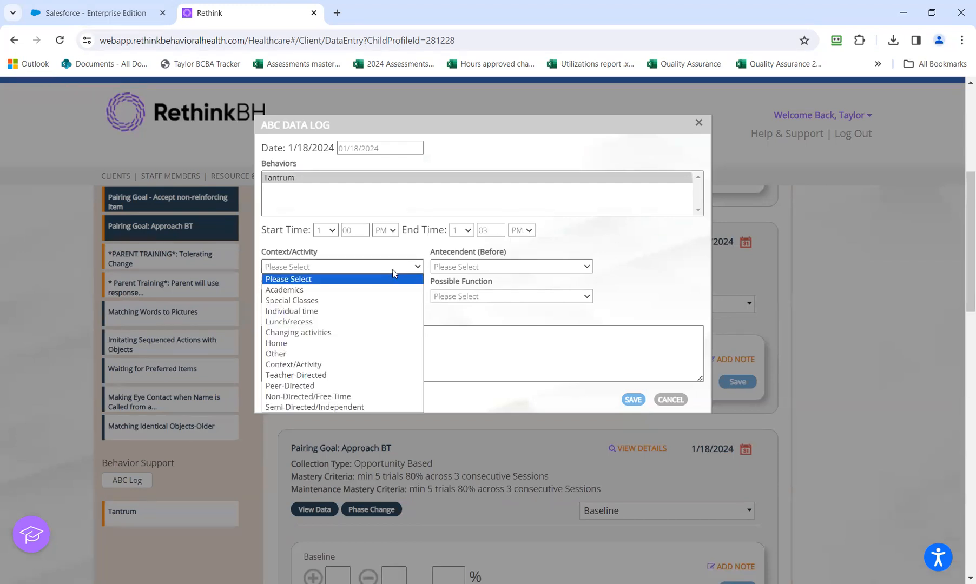
{"action": "left_click", "coordinate": [337, 343]}
{"action": "left_click", "coordinate": [448, 268]}
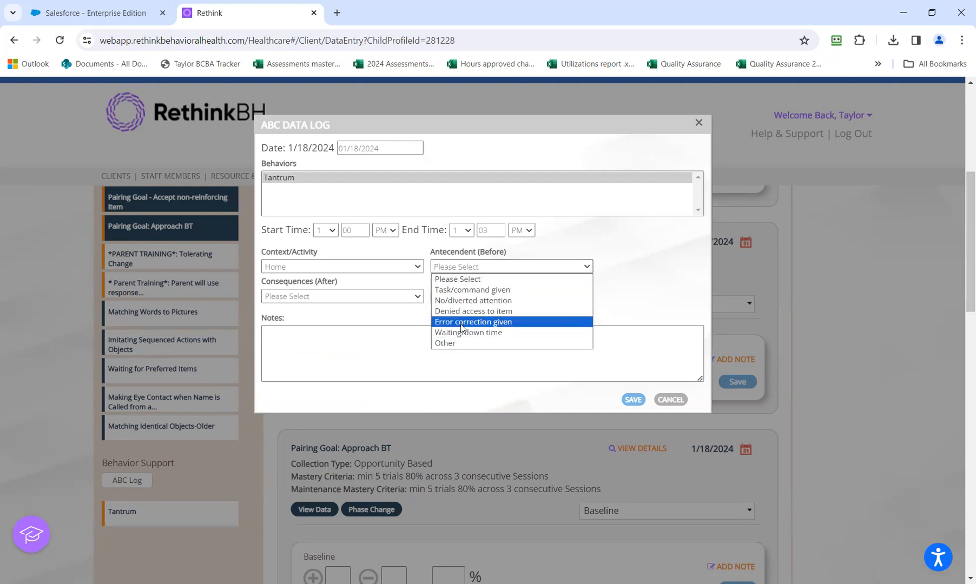
{"action": "left_click", "coordinate": [367, 297]}
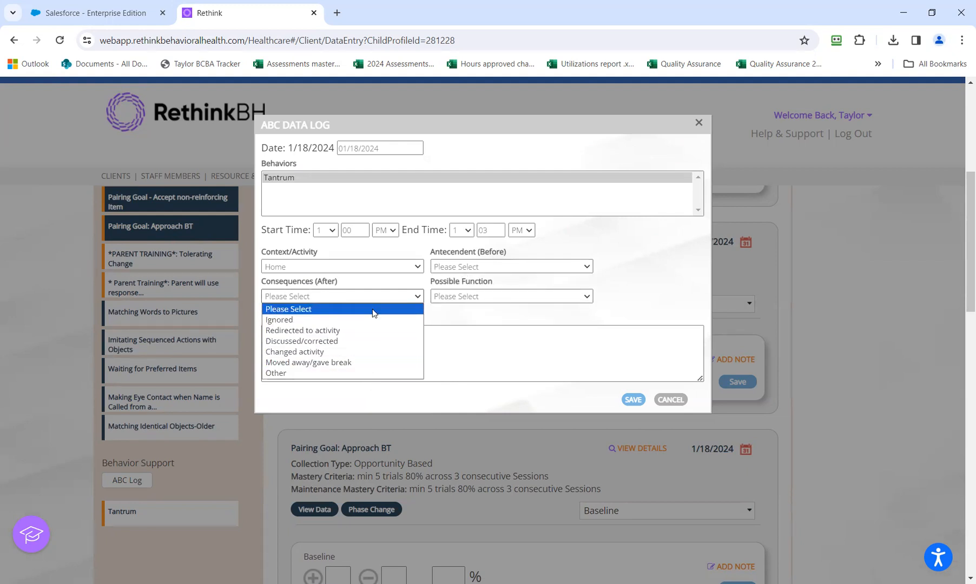
{"action": "left_click", "coordinate": [474, 299]}
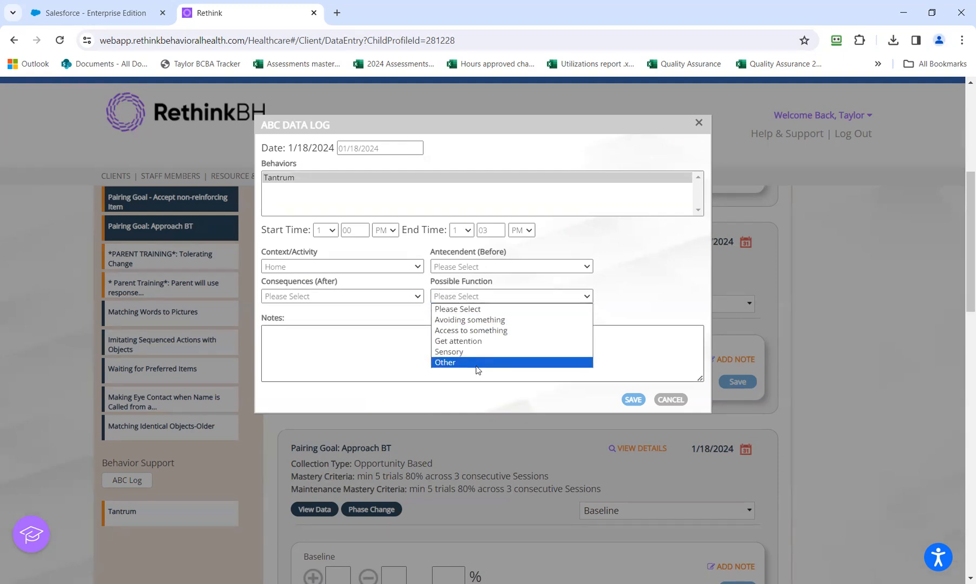
{"action": "left_click", "coordinate": [370, 353]}
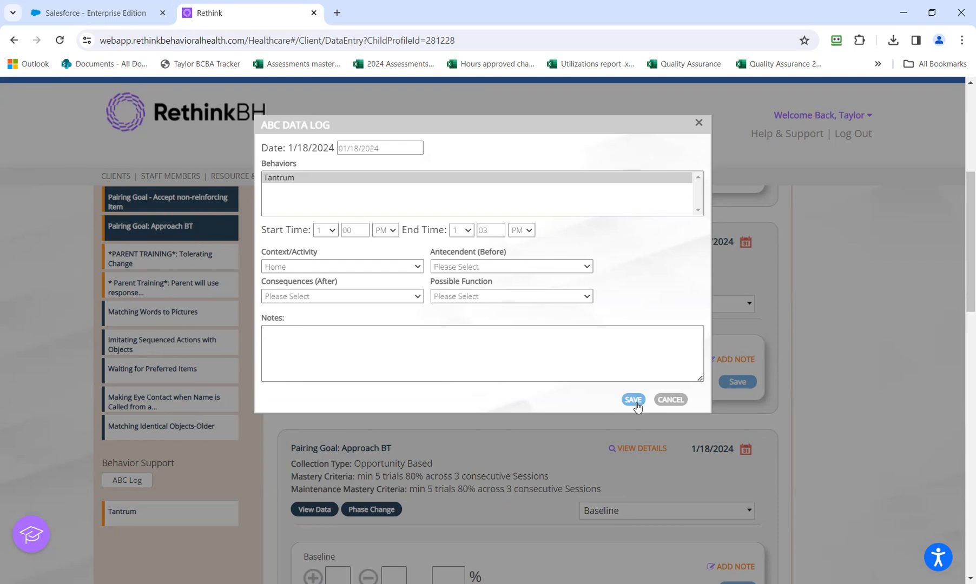
{"action": "left_click", "coordinate": [665, 404]}
- Open the Daily Data Summary for the test client from the Data Express actions
{"action": "scroll", "coordinate": [557, 422], "scroll_direction": "up", "scroll_amount": 5}
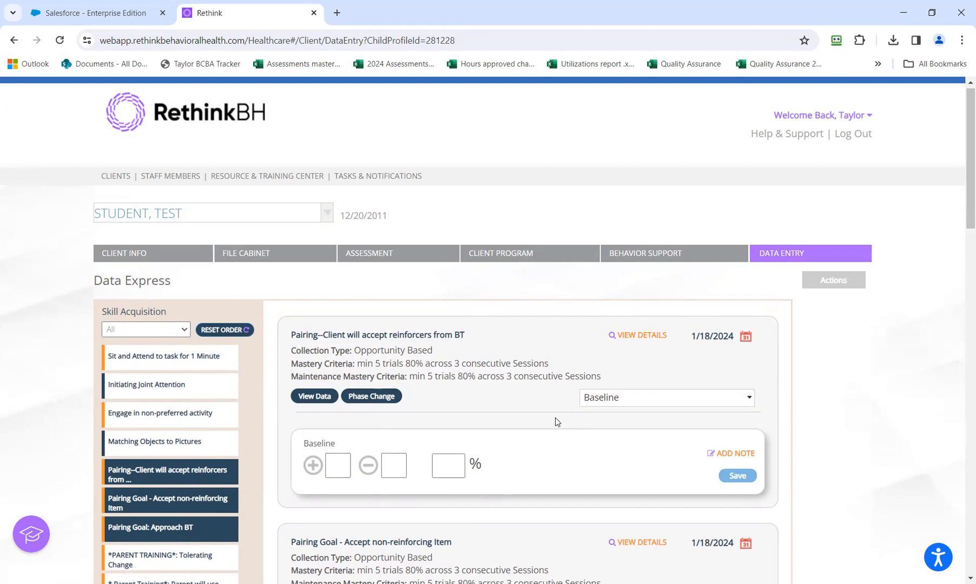
{"action": "left_click", "coordinate": [837, 278]}
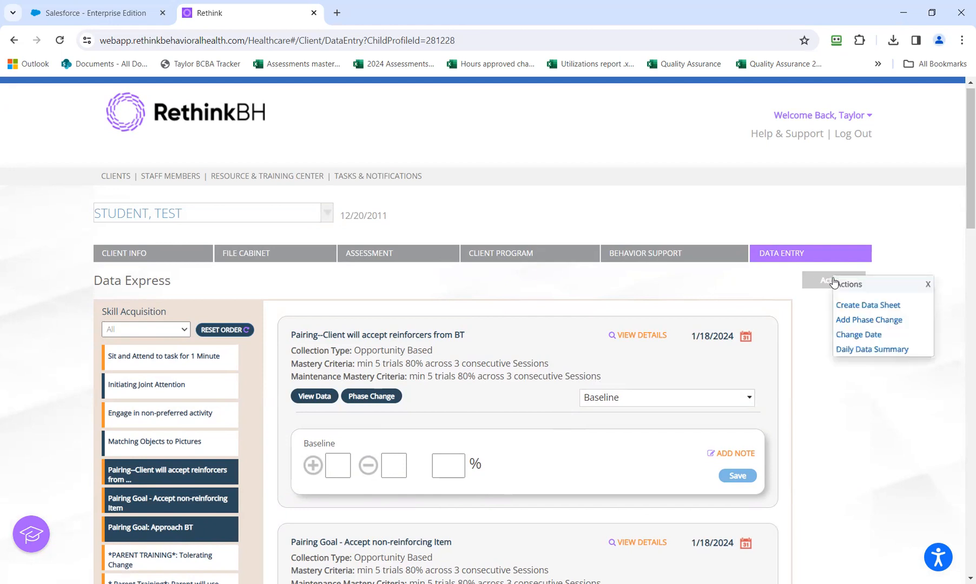
{"action": "left_click", "coordinate": [864, 350]}
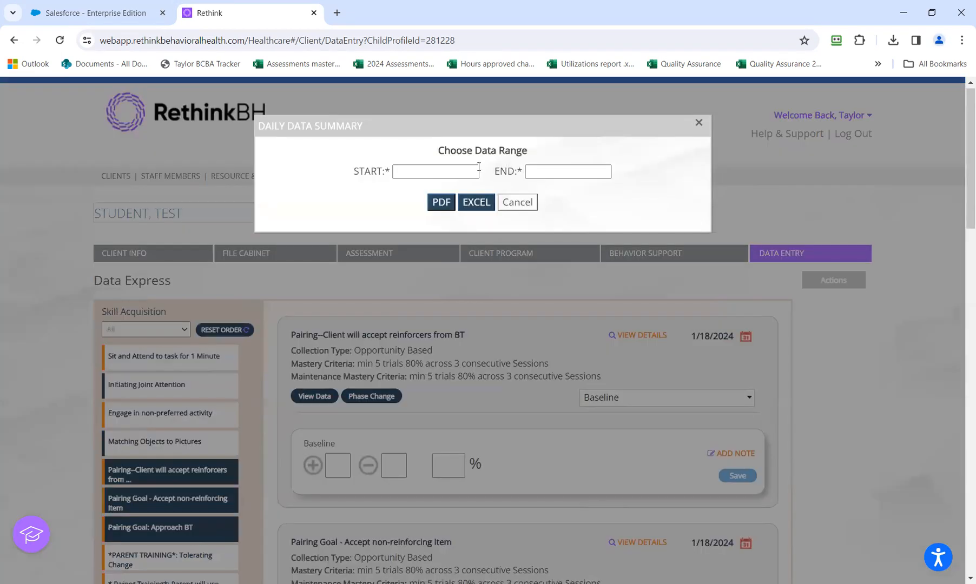
- Set the daily data summary range to start and end on 01/18/2024 and export it as an Excel file
{"action": "left_click", "coordinate": [447, 171]}
{"action": "left_click", "coordinate": [493, 272]}
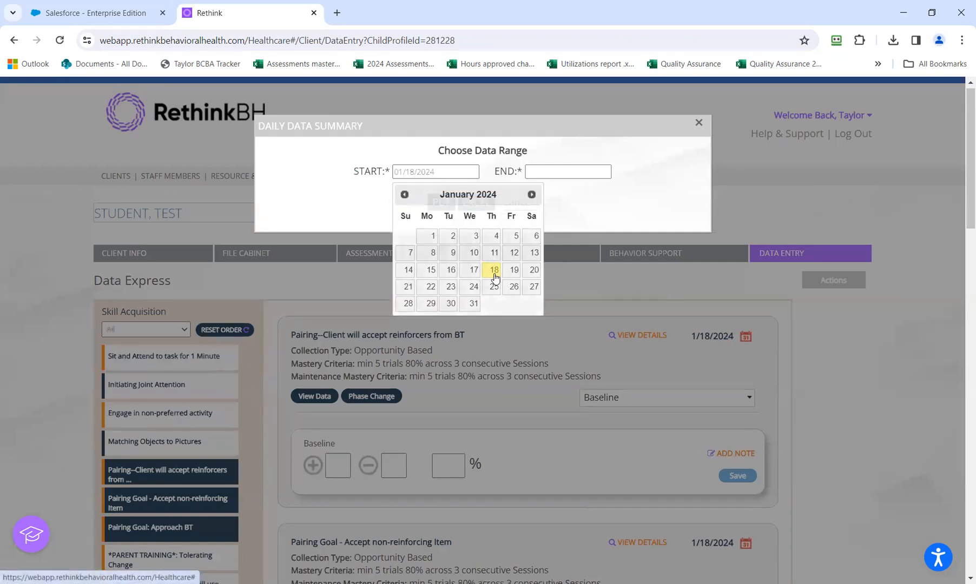
{"action": "left_click", "coordinate": [535, 172]}
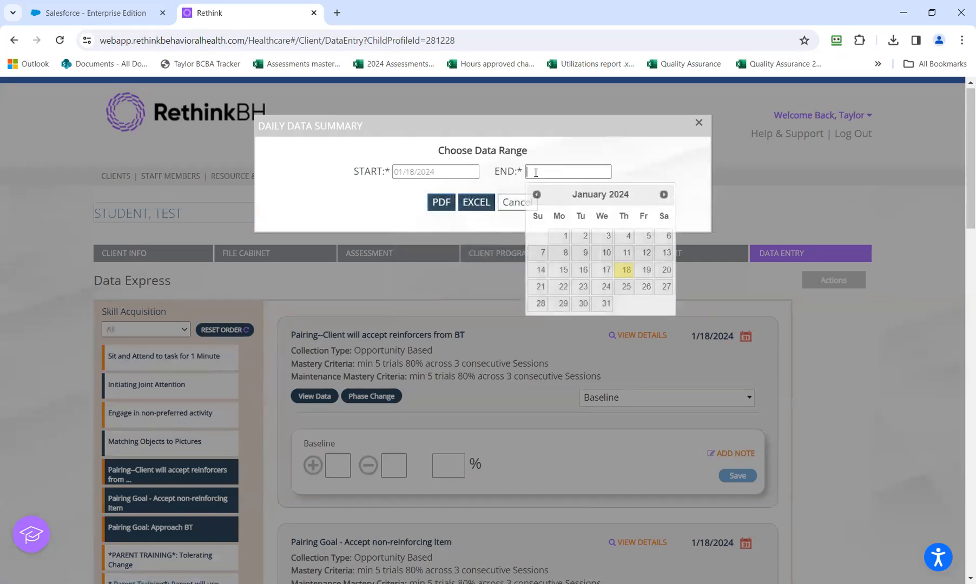
{"action": "left_click", "coordinate": [620, 271]}
{"action": "left_click", "coordinate": [479, 203]}
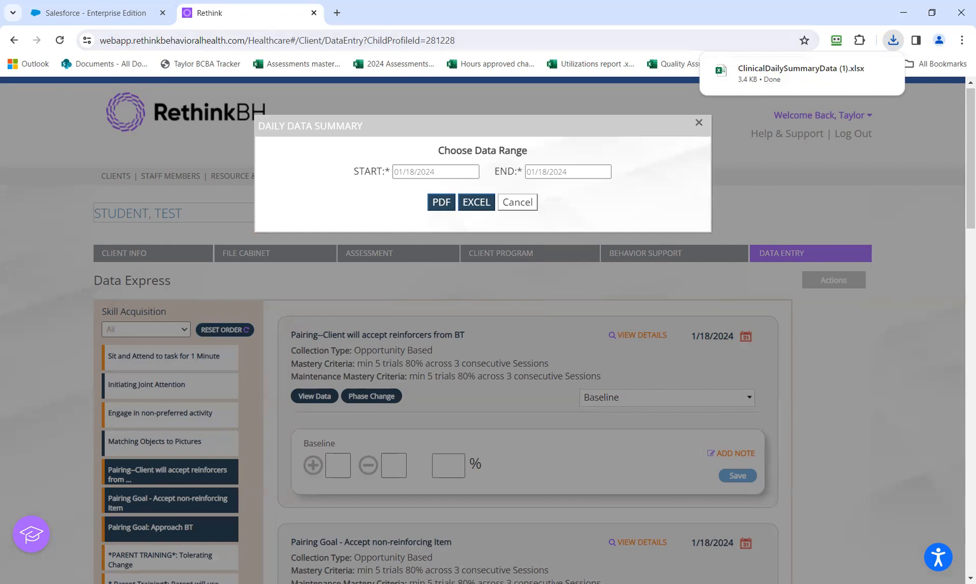
- Switch to TotalTherapy and open the test student's January 18 Behavior Treatment appointment for editing from the calendar
{"action": "left_click", "coordinate": [140, 15]}
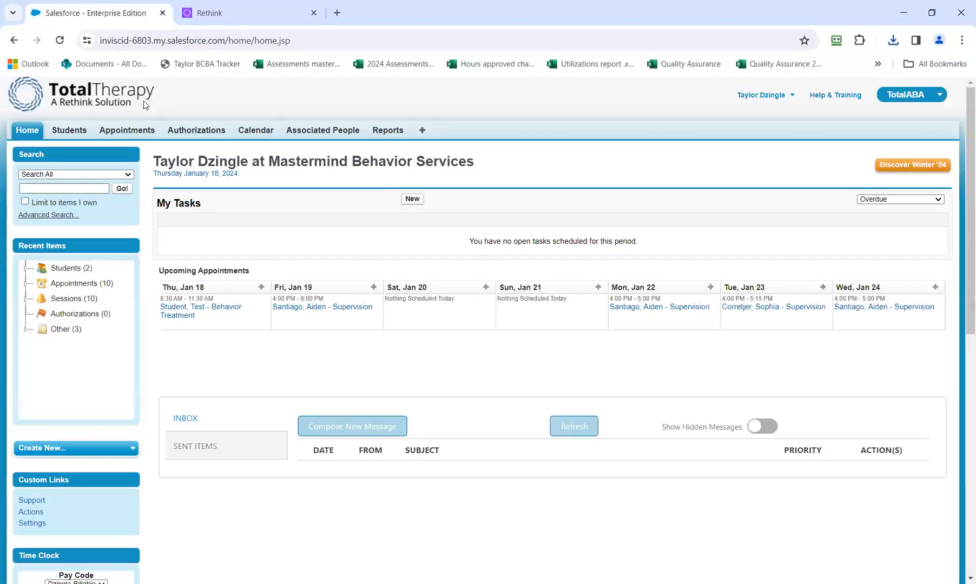
{"action": "left_click", "coordinate": [247, 135]}
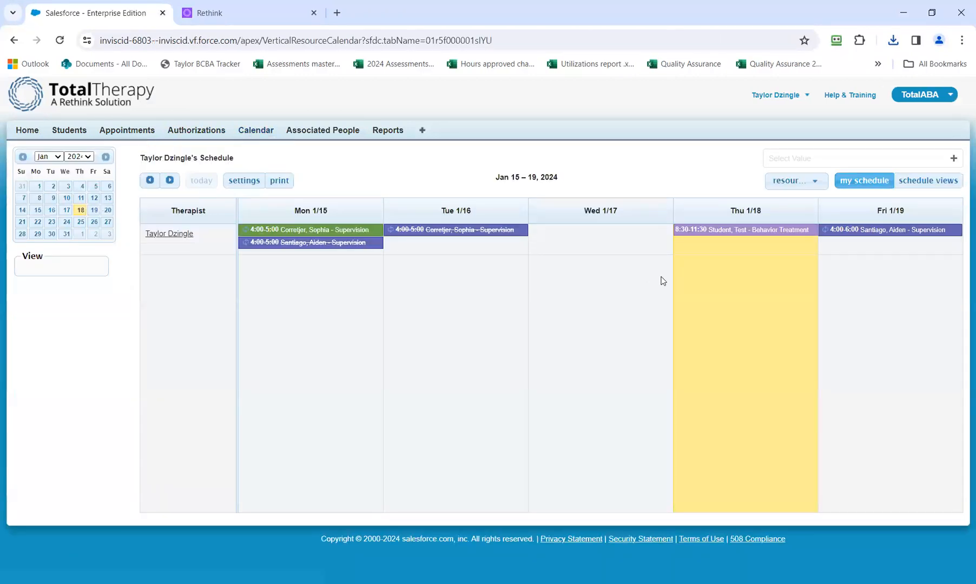
{"action": "left_click", "coordinate": [710, 231]}
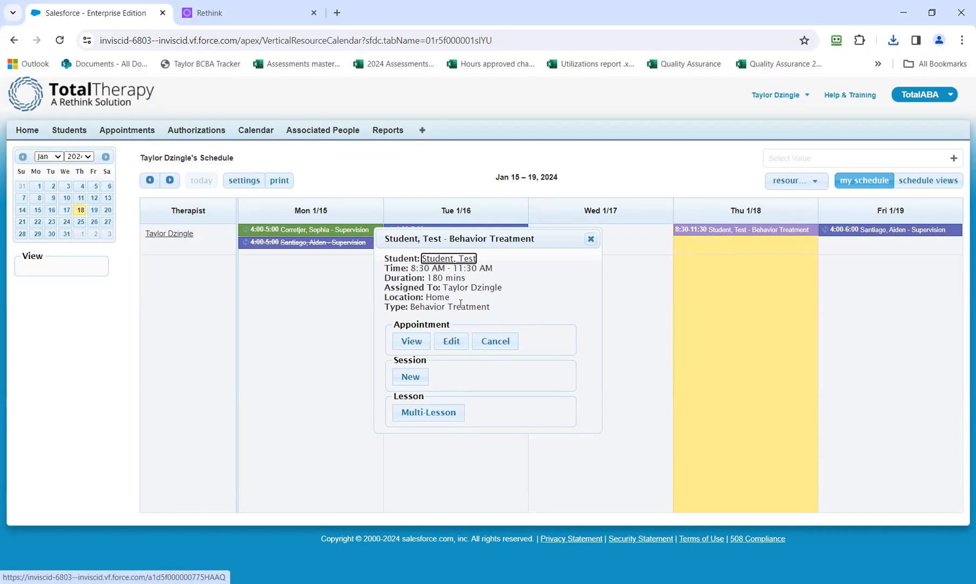
{"action": "left_click", "coordinate": [451, 341]}
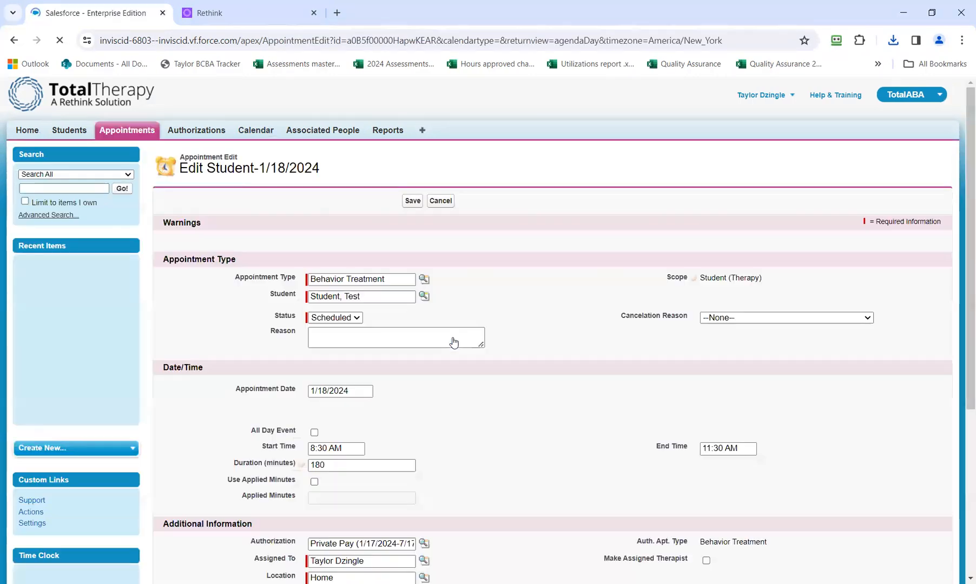
- Check the appointment's date, start time and end time, and return to the calendar
{"action": "scroll", "coordinate": [454, 343], "scroll_direction": "down", "scroll_amount": 1}
{"action": "scroll", "coordinate": [453, 343], "scroll_direction": "down", "scroll_amount": 2}
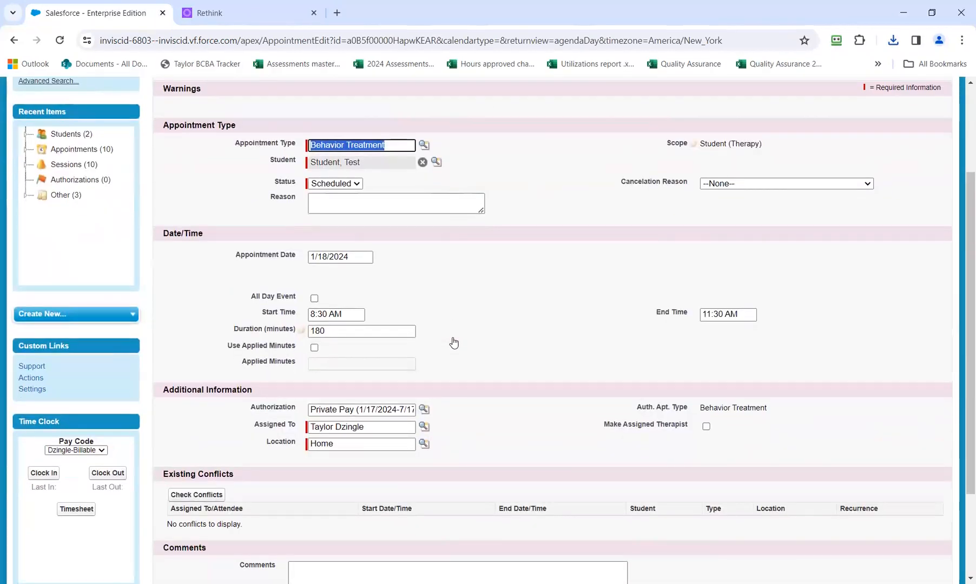
{"action": "left_click", "coordinate": [344, 256]}
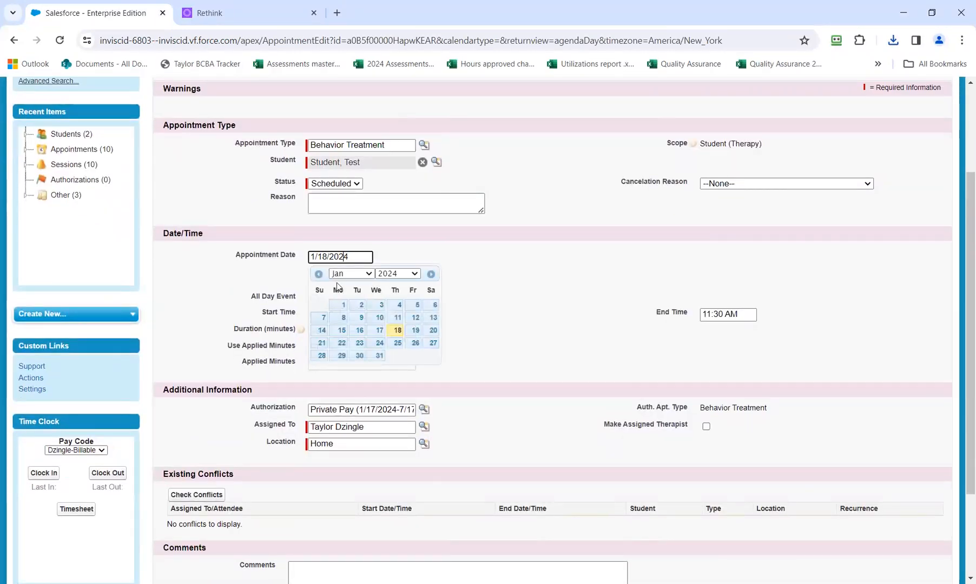
{"action": "left_click", "coordinate": [475, 302]}
{"action": "left_click", "coordinate": [347, 310]}
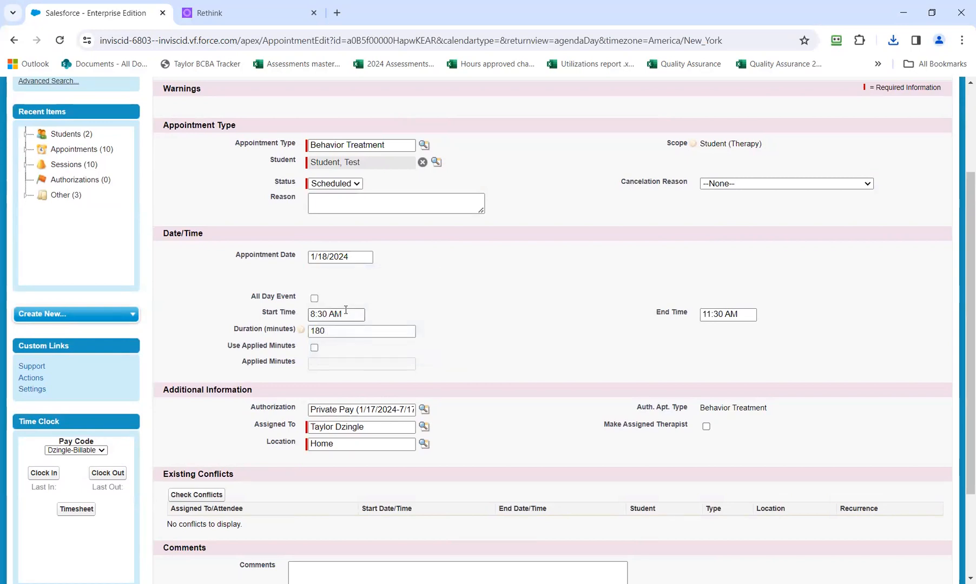
{"action": "left_click", "coordinate": [465, 318]}
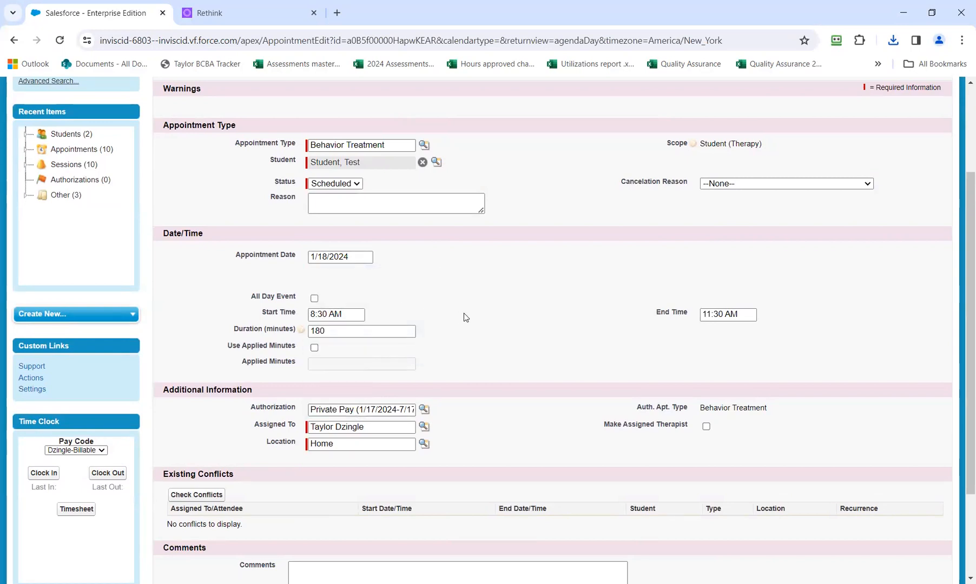
{"action": "left_click", "coordinate": [711, 316]}
{"action": "scroll", "coordinate": [667, 327], "scroll_direction": "down", "scroll_amount": 3}
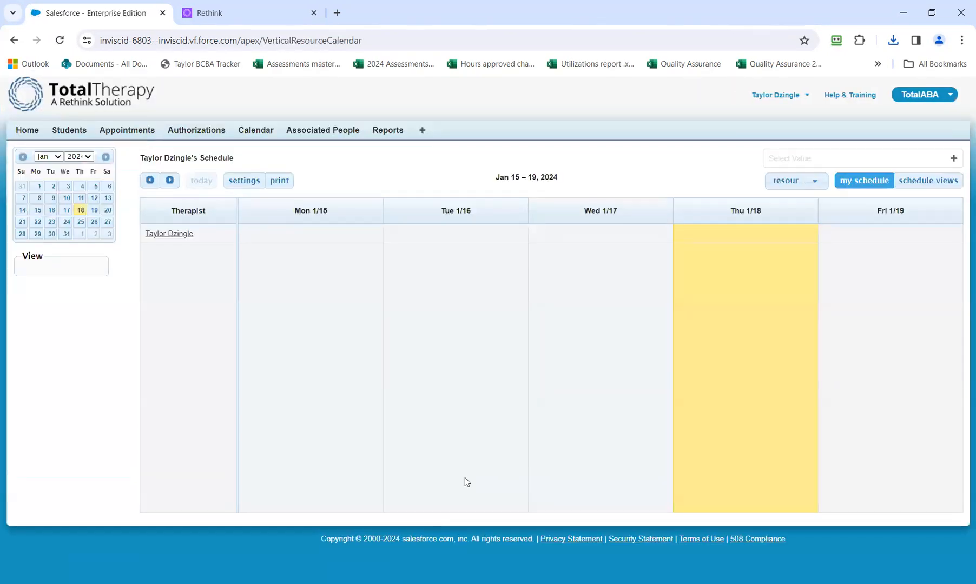
- Create a new session from the test student's January 18 Behavior Treatment appointment and go through it to the clinical information
{"action": "left_click", "coordinate": [694, 234]}
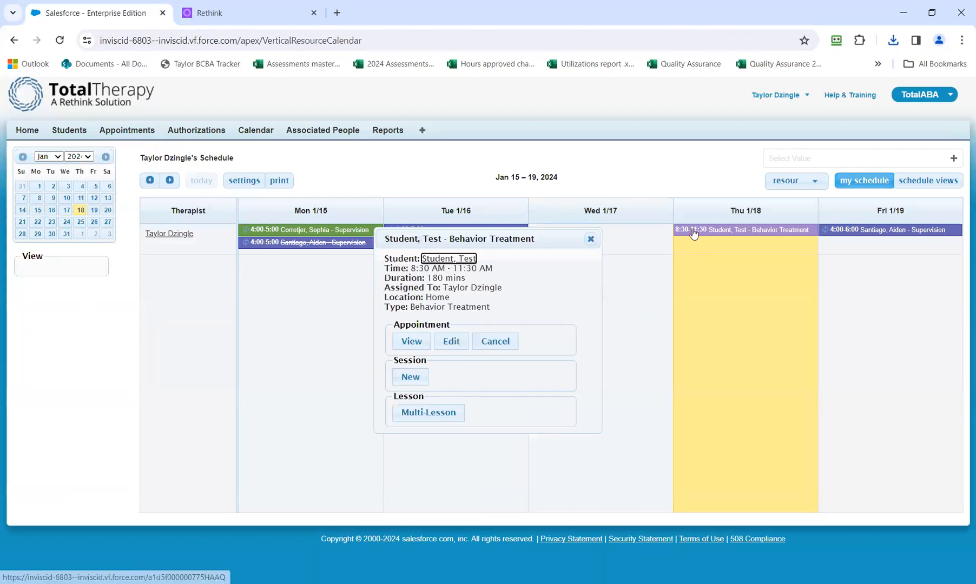
{"action": "left_click", "coordinate": [411, 379]}
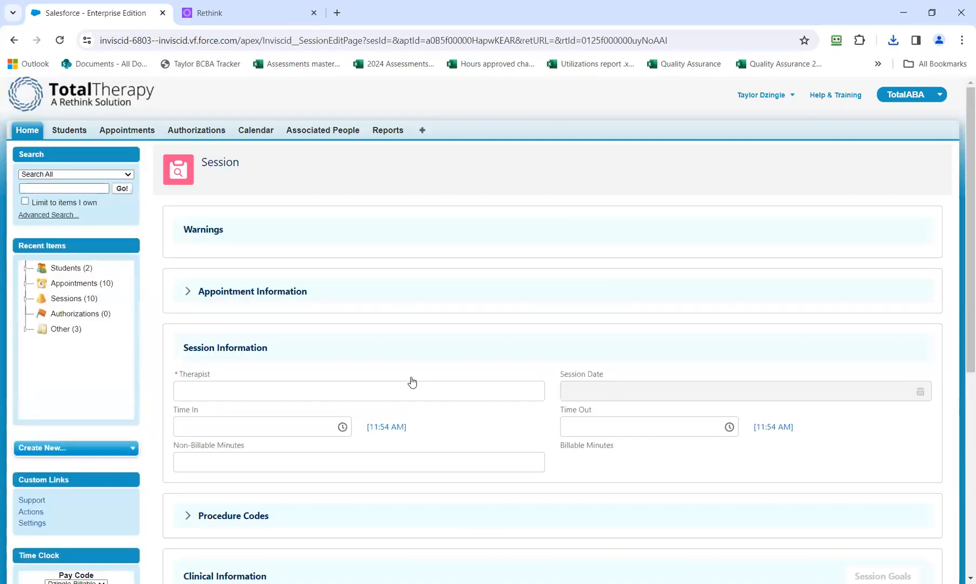
{"action": "scroll", "coordinate": [411, 382], "scroll_direction": "down", "scroll_amount": 4}
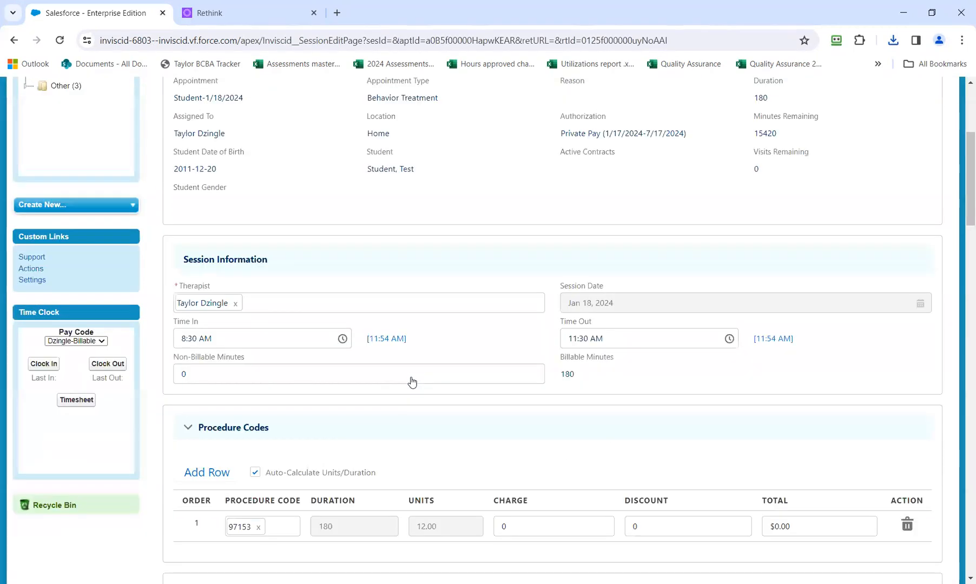
{"action": "scroll", "coordinate": [412, 383], "scroll_direction": "down", "scroll_amount": 7}
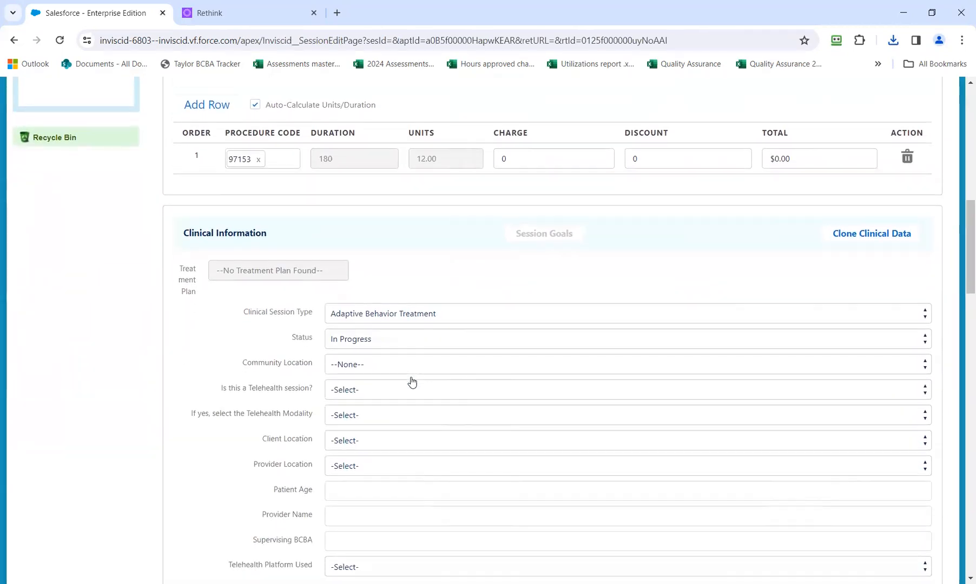
{"action": "scroll", "coordinate": [412, 382], "scroll_direction": "down", "scroll_amount": 2}
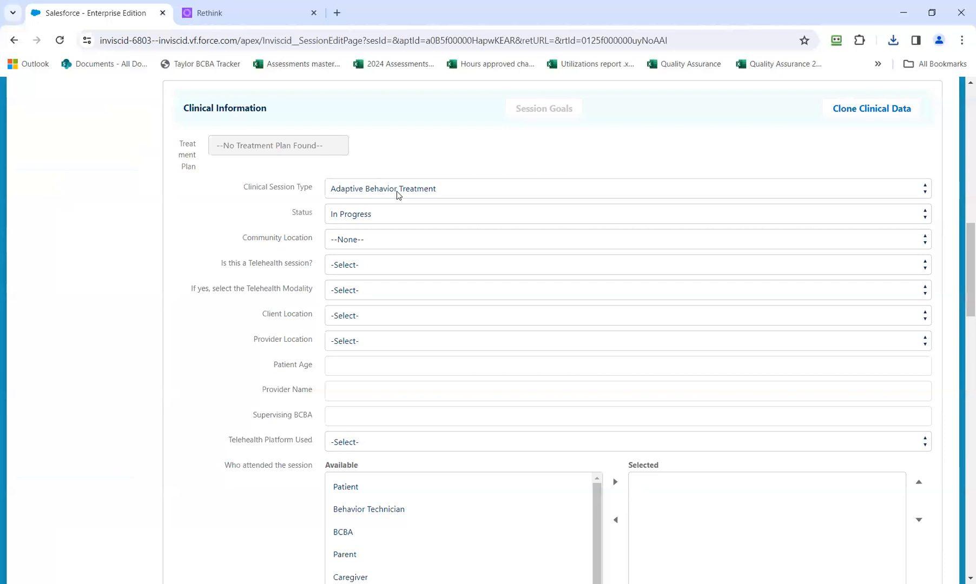
- Keep Adaptive Behavior Treatment as the clinical session type and set the session status to Ready for Review
{"action": "left_click", "coordinate": [396, 190]}
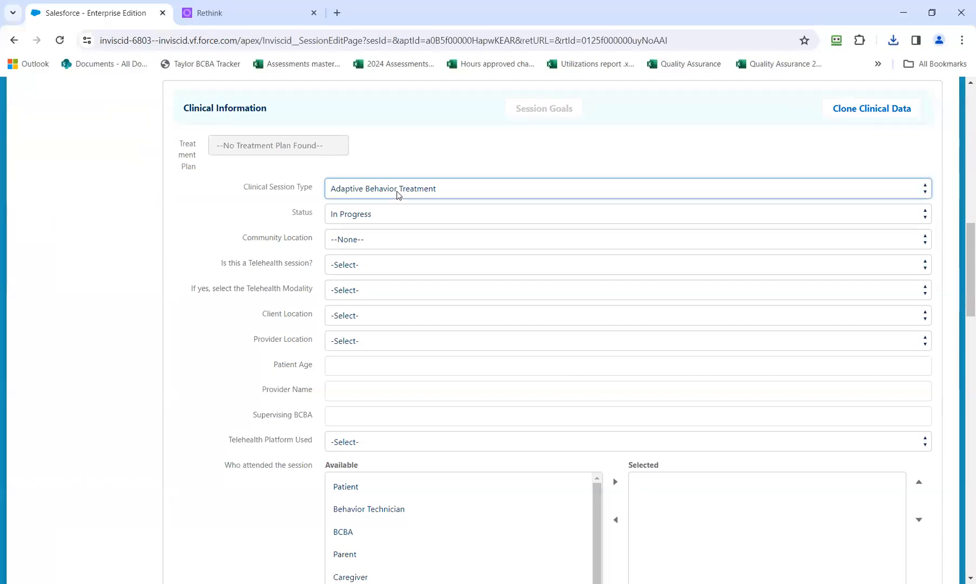
{"action": "left_click", "coordinate": [397, 191]}
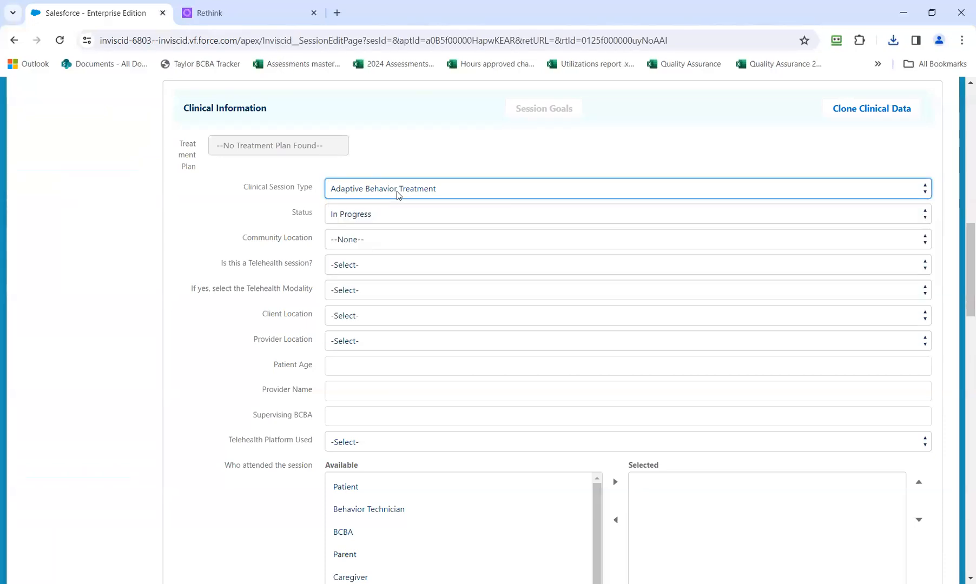
{"action": "left_click", "coordinate": [380, 216]}
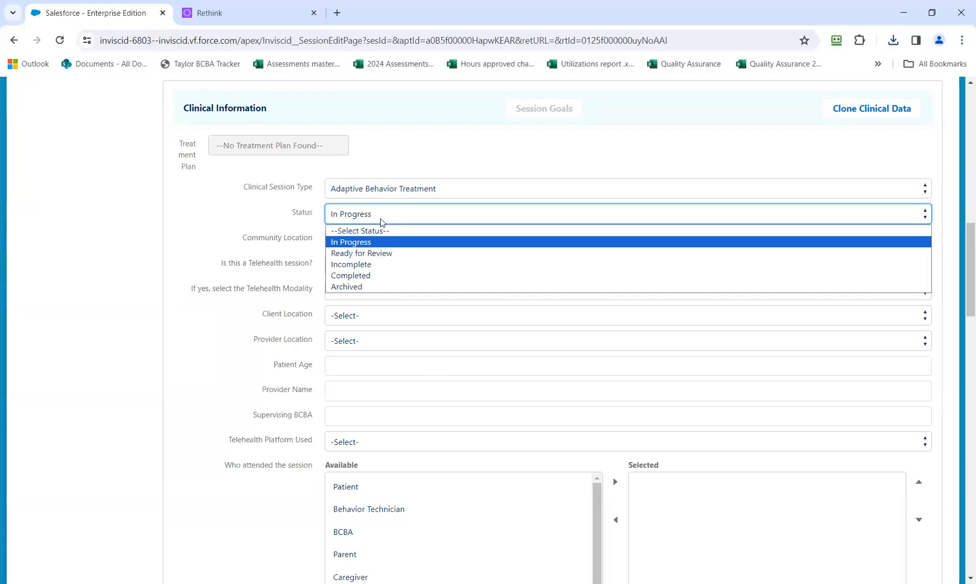
{"action": "left_click", "coordinate": [373, 253]}
- Keep the community location at None and answer No to whether this is a telehealth session
{"action": "scroll", "coordinate": [372, 251], "scroll_direction": "down", "scroll_amount": 1}
{"action": "scroll", "coordinate": [372, 255], "scroll_direction": "down", "scroll_amount": 2}
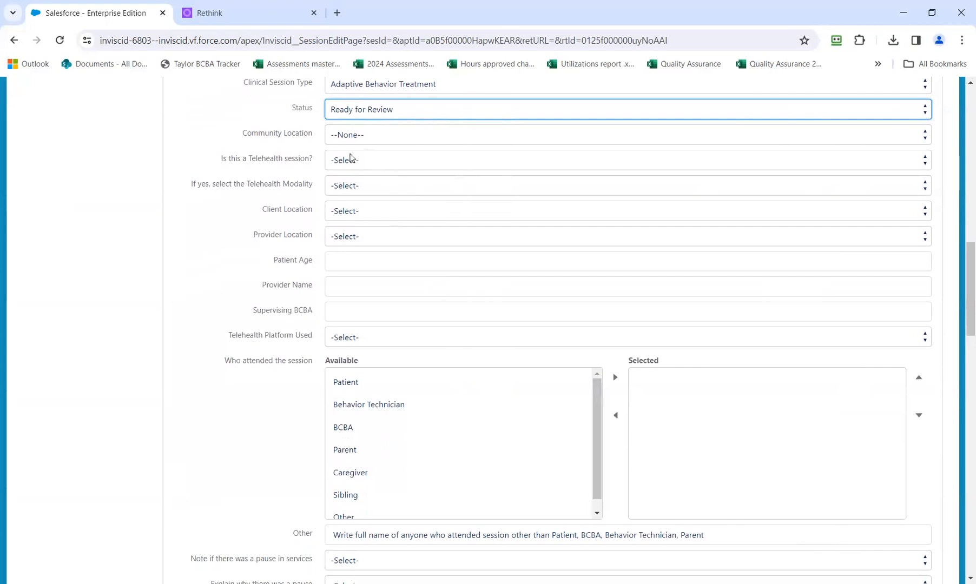
{"action": "left_click", "coordinate": [348, 141]}
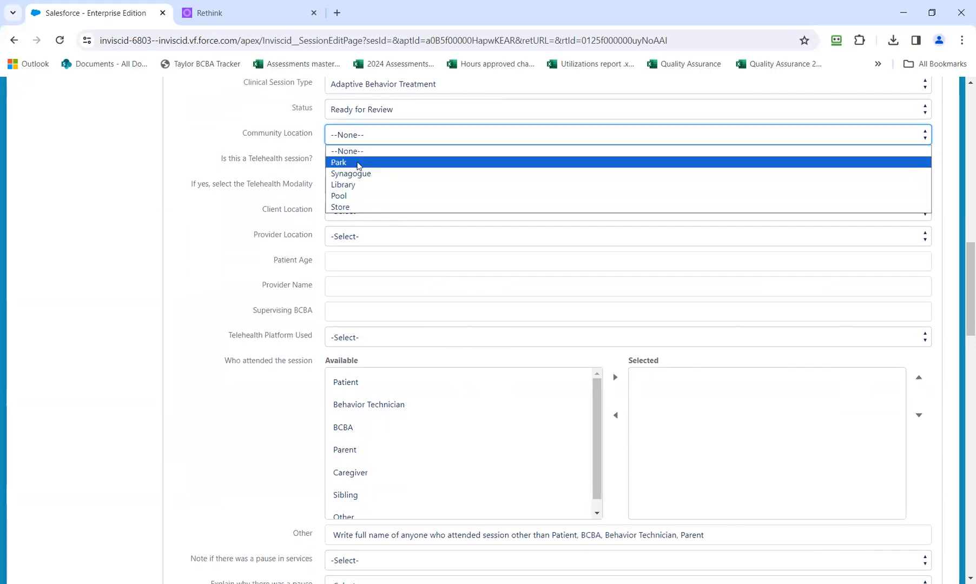
{"action": "left_click", "coordinate": [356, 153]}
{"action": "left_click", "coordinate": [343, 163]}
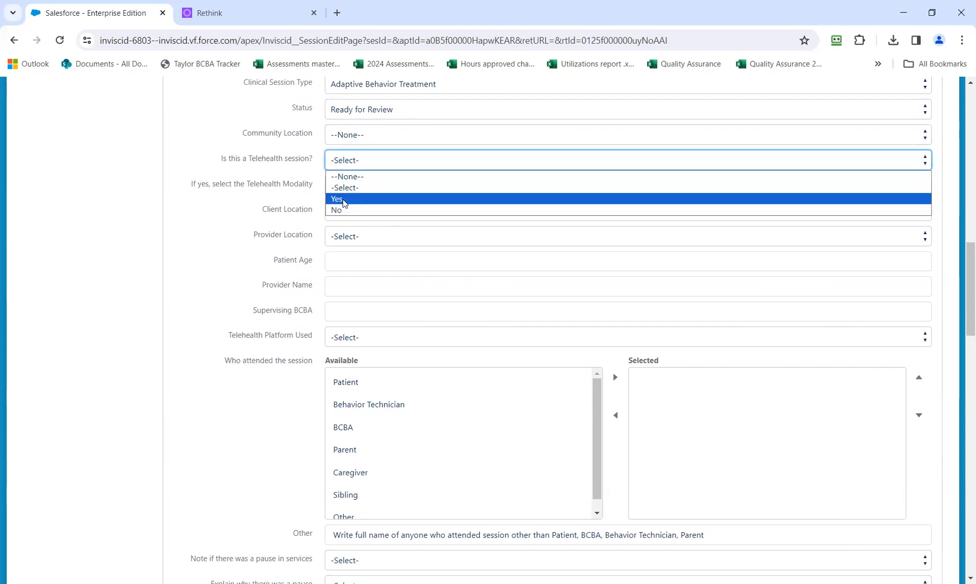
{"action": "left_click", "coordinate": [342, 211]}
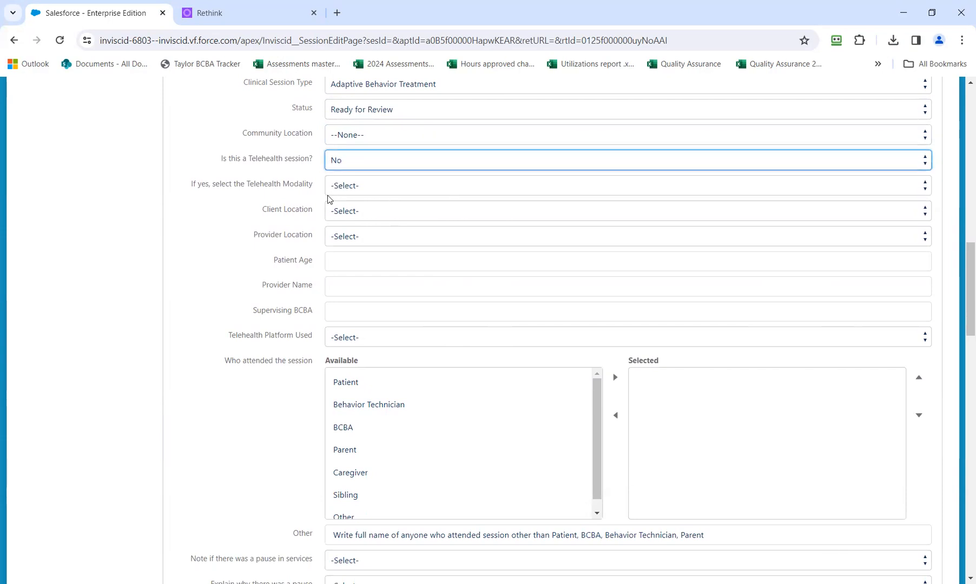
- Set the telehealth modality of the session to None
{"action": "scroll", "coordinate": [341, 217], "scroll_direction": "up", "scroll_amount": 1}
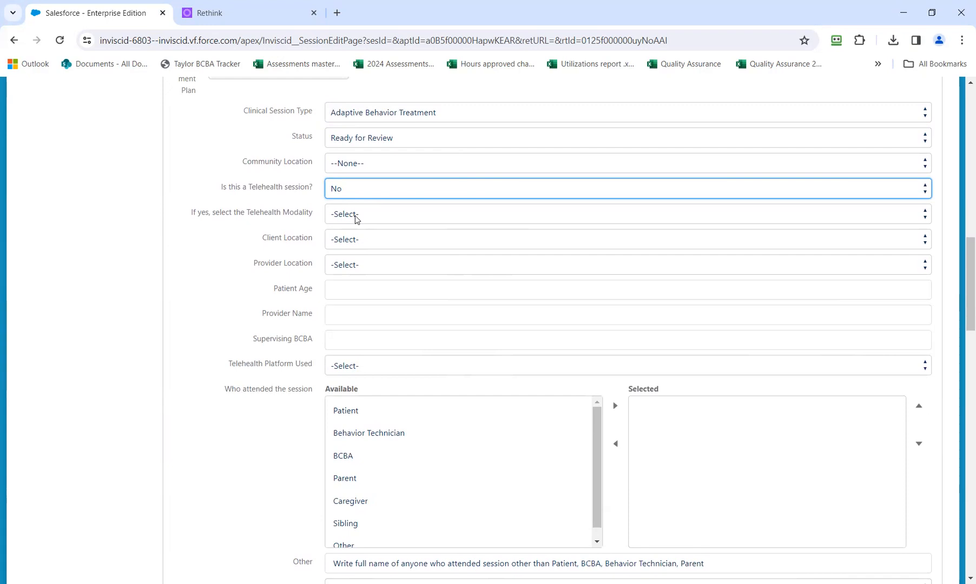
{"action": "left_click", "coordinate": [357, 215]}
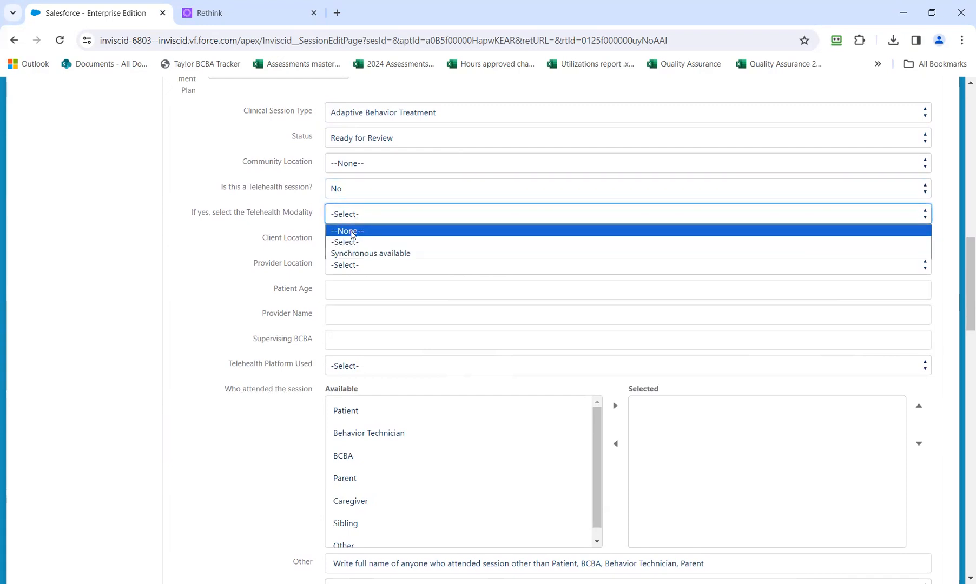
{"action": "left_click", "coordinate": [352, 232]}
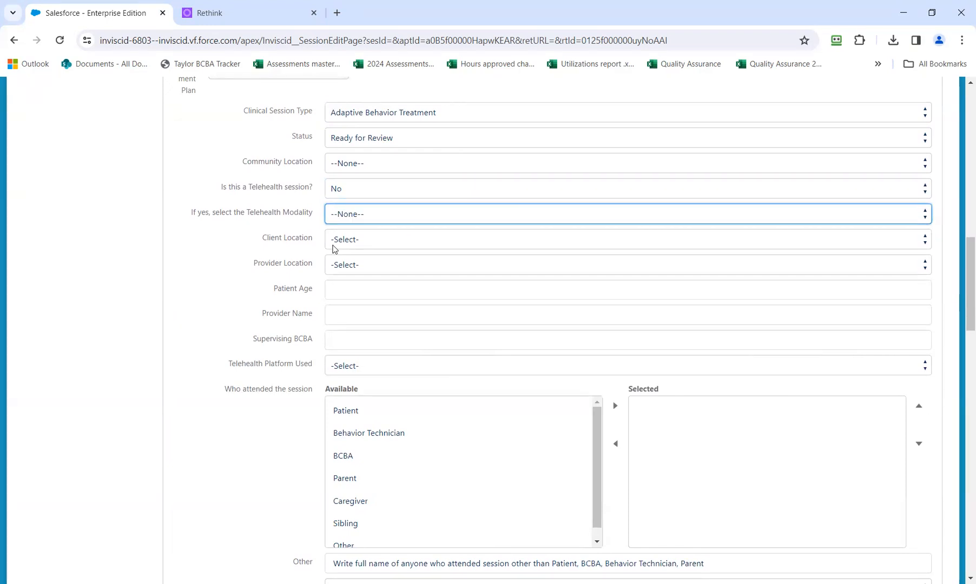
- Set the client location to Home and the provider location to Client's Home
{"action": "left_click", "coordinate": [352, 240]}
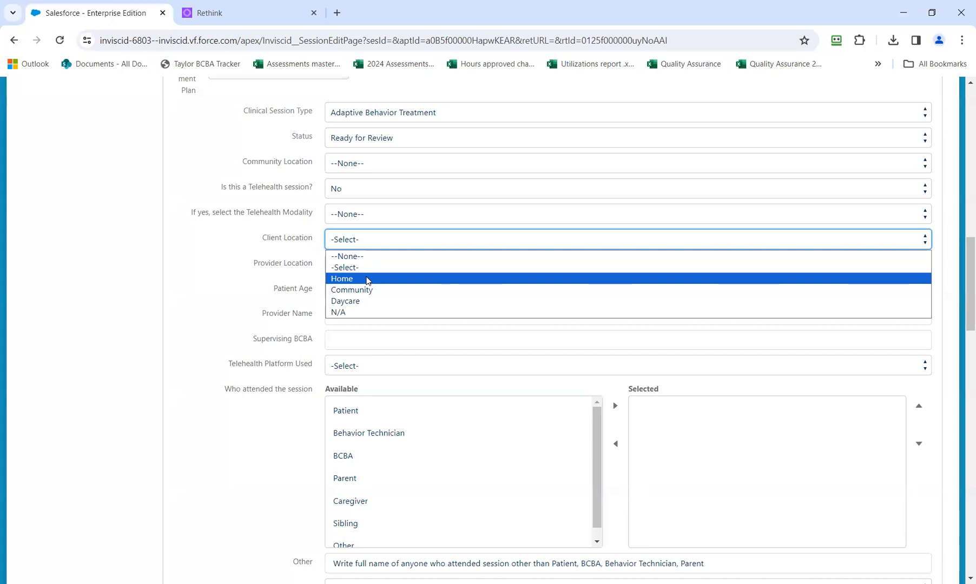
{"action": "left_click", "coordinate": [367, 279]}
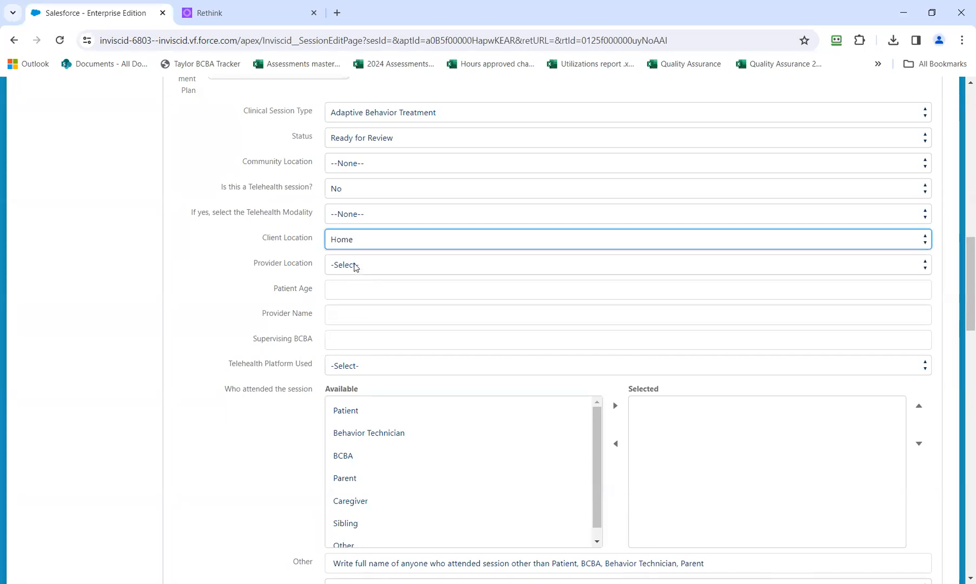
{"action": "left_click", "coordinate": [355, 266]}
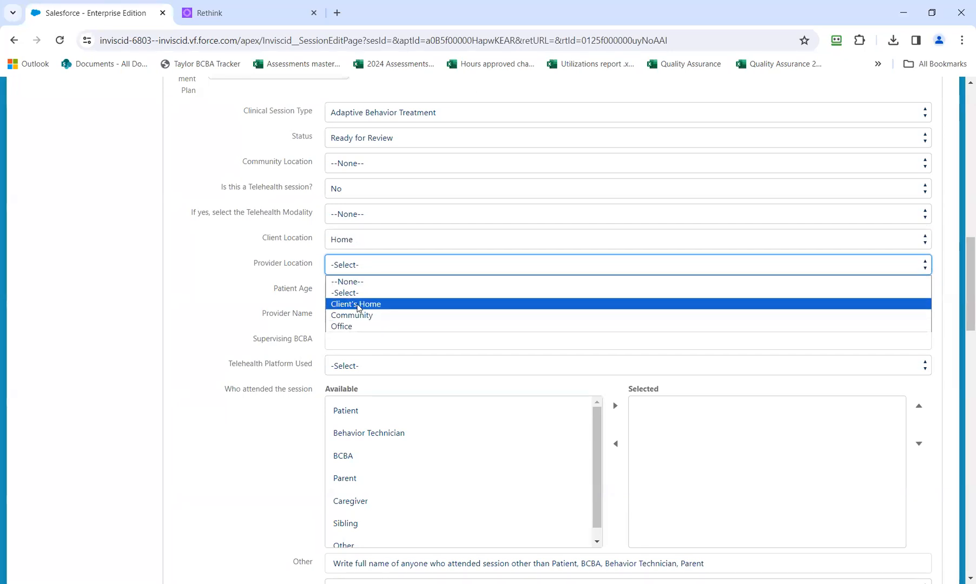
{"action": "left_click", "coordinate": [357, 307]}
- Leave the patient age, provider name and supervising BCBA blank, and set the telehealth platform used to None
{"action": "scroll", "coordinate": [356, 308], "scroll_direction": "down", "scroll_amount": 2}
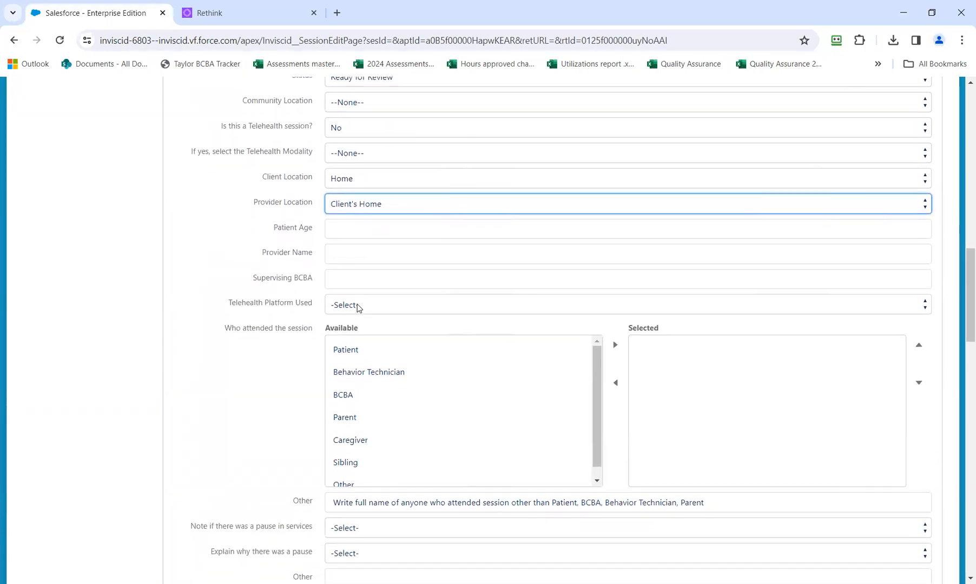
{"action": "left_click", "coordinate": [327, 229]}
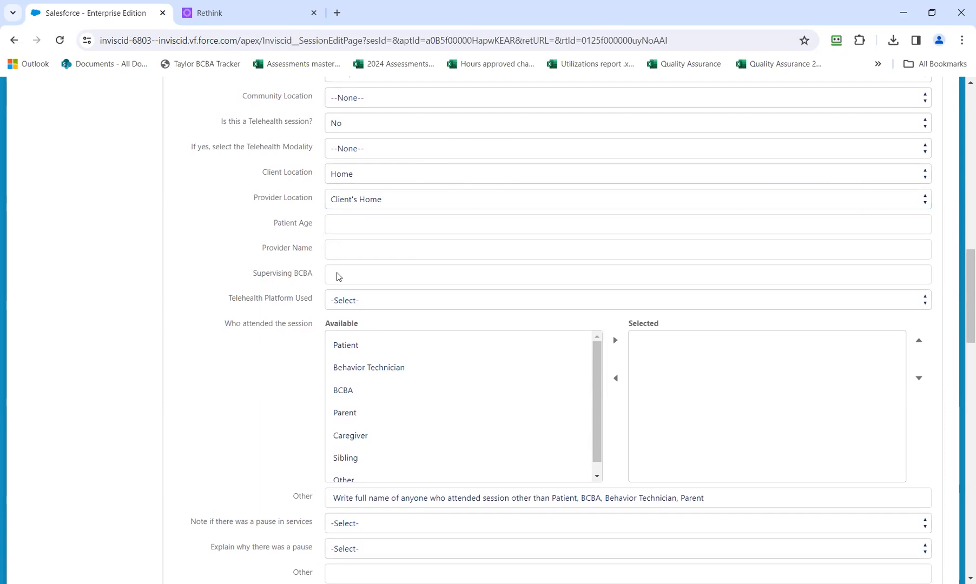
{"action": "scroll", "coordinate": [337, 275], "scroll_direction": "down", "scroll_amount": 1}
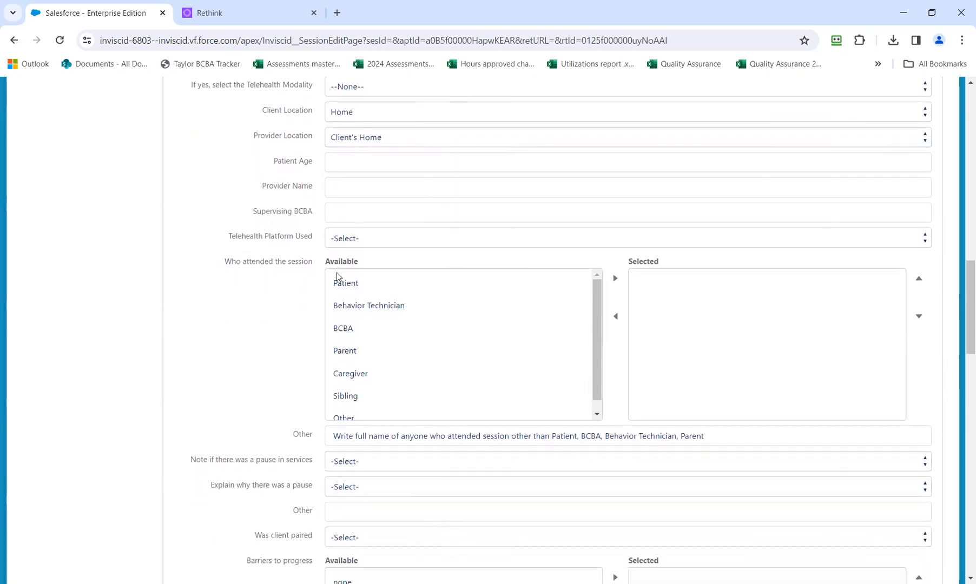
{"action": "left_click", "coordinate": [353, 240]}
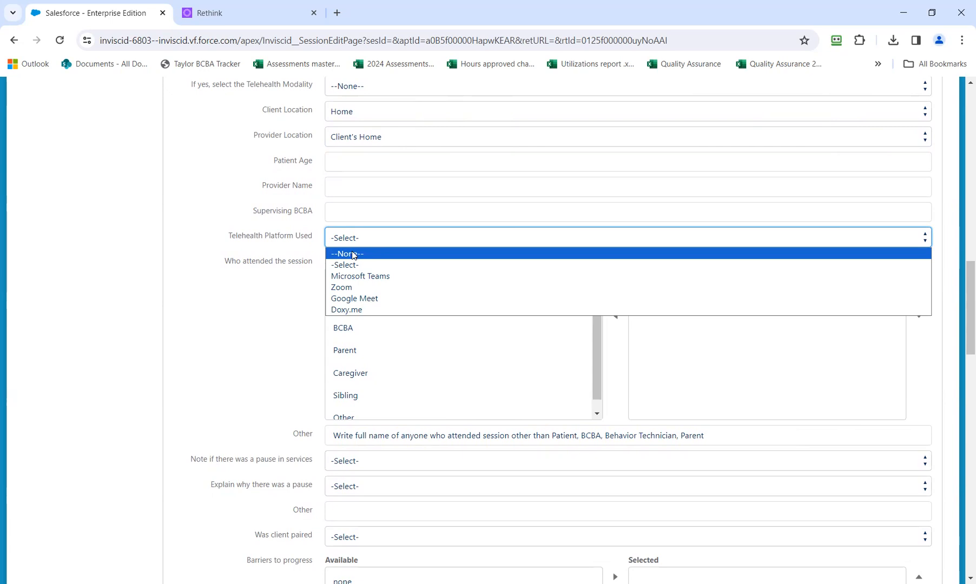
{"action": "left_click", "coordinate": [353, 254]}
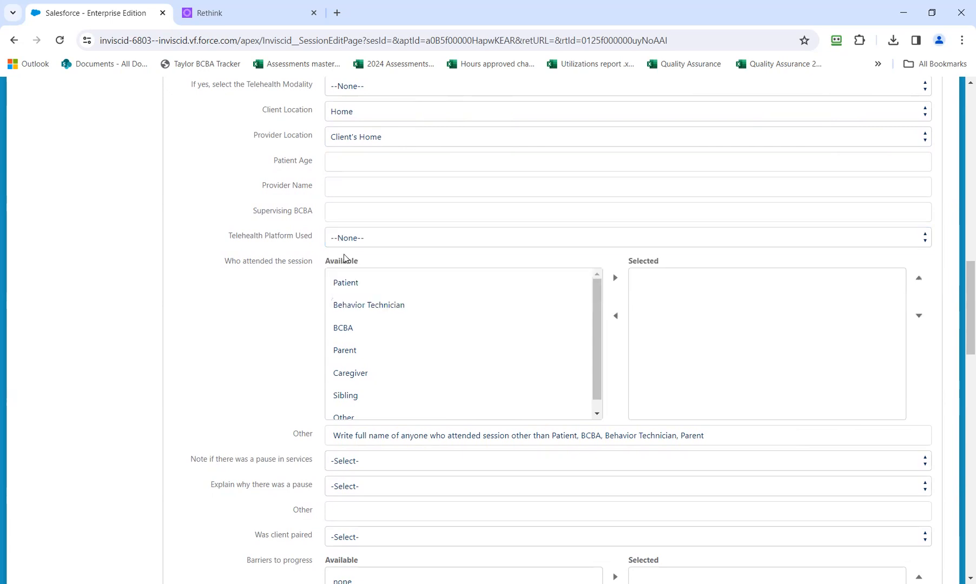
- Record Patient, Behavior Technician, Parent and BCBA as the people who attended the session
{"action": "scroll", "coordinate": [349, 257], "scroll_direction": "down", "scroll_amount": 1}
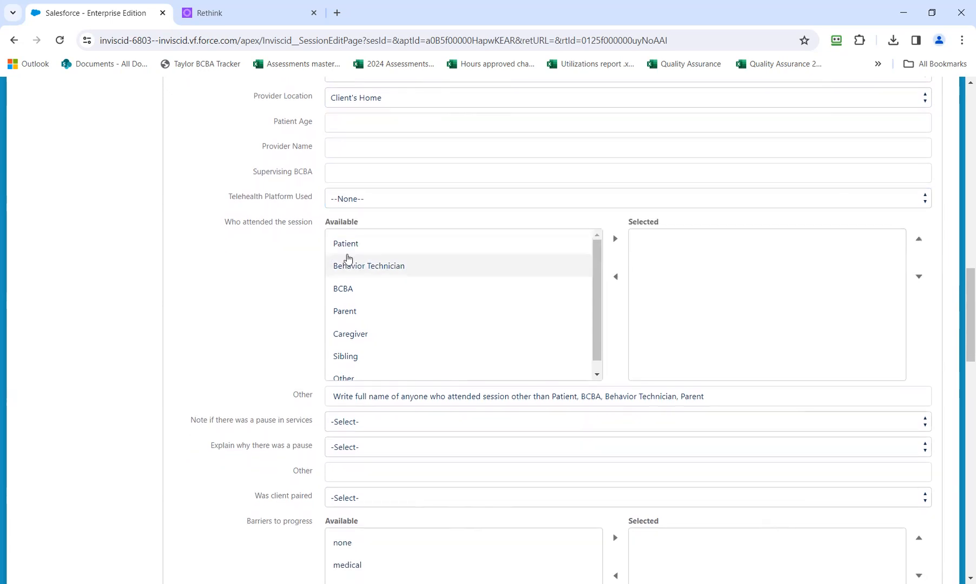
{"action": "left_click", "coordinate": [464, 246]}
{"action": "left_click", "coordinate": [615, 240]}
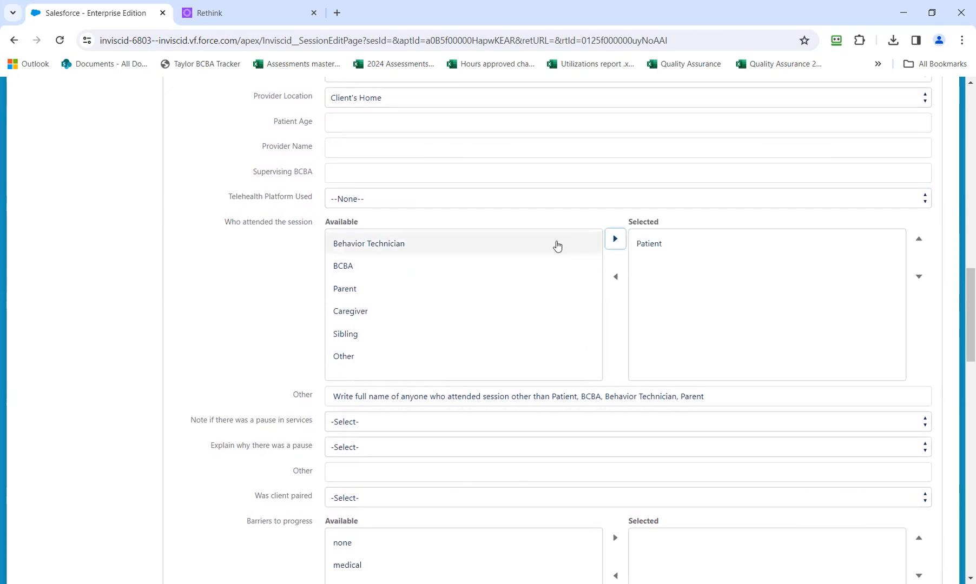
{"action": "left_click", "coordinate": [556, 243]}
{"action": "left_click", "coordinate": [615, 239]}
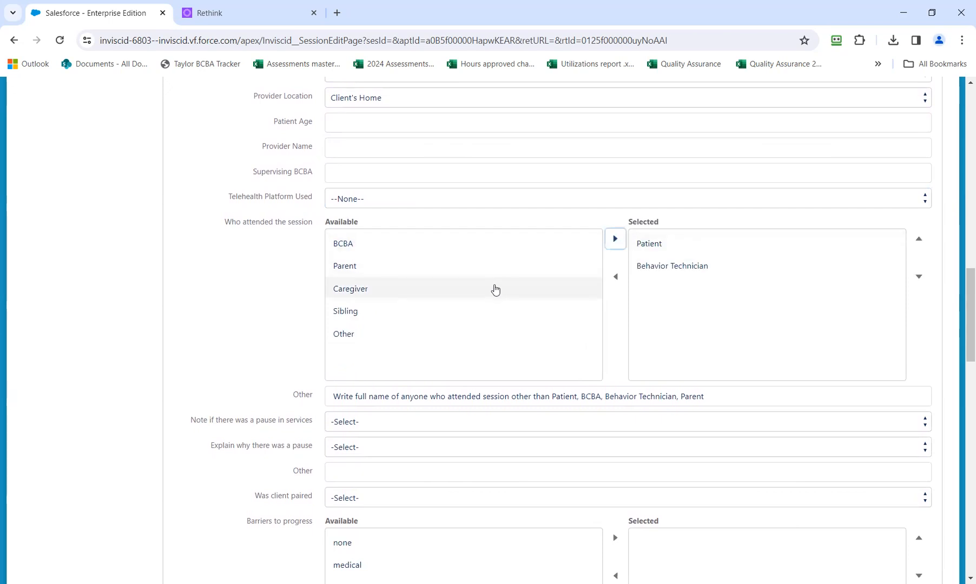
{"action": "left_click", "coordinate": [493, 292]}
{"action": "left_click", "coordinate": [484, 314]}
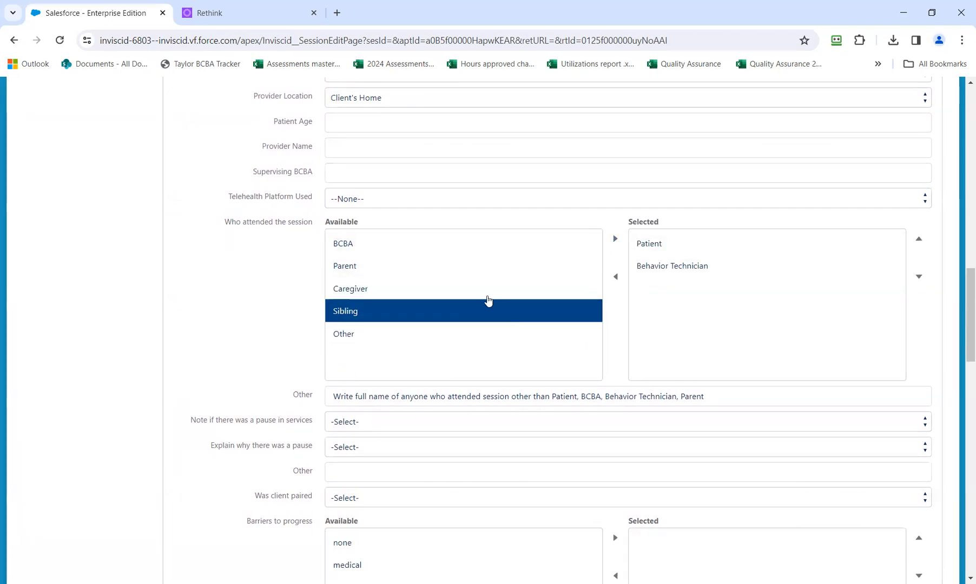
{"action": "left_click", "coordinate": [488, 270]}
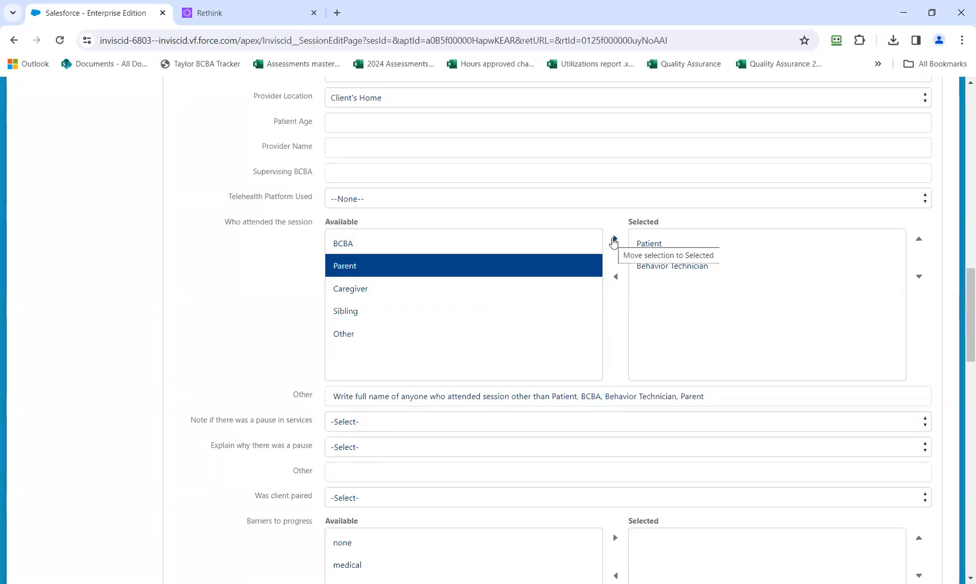
{"action": "left_click", "coordinate": [614, 241]}
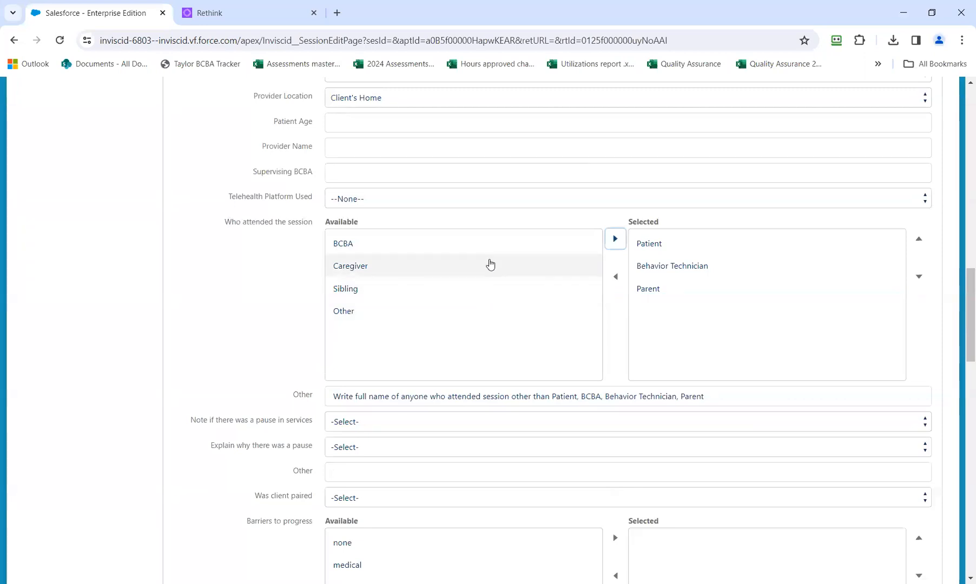
{"action": "left_click", "coordinate": [489, 247]}
{"action": "left_click", "coordinate": [615, 239]}
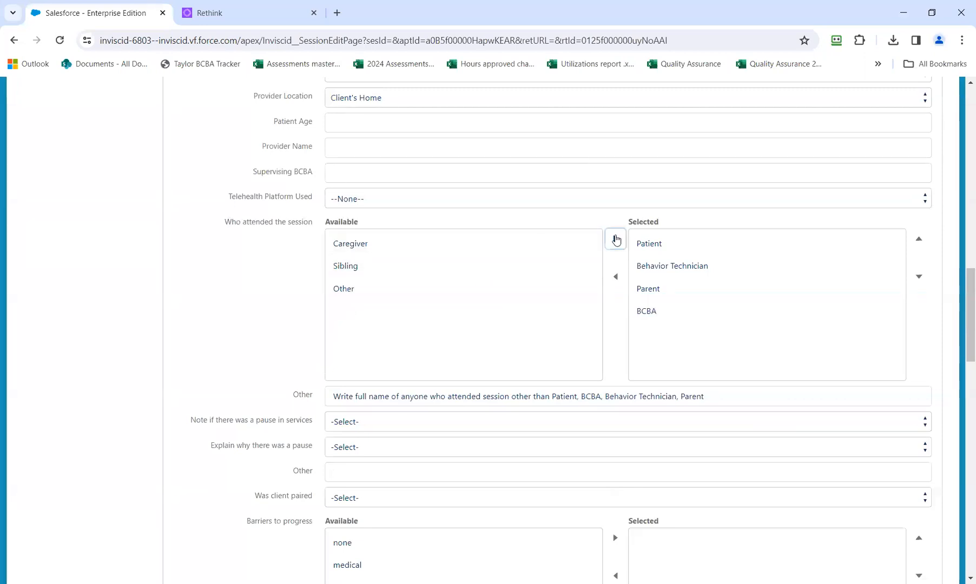
- Add Other to the session attendees and replace the placeholder text in the attendees' Other field with "Neighbor"
{"action": "left_click", "coordinate": [527, 292]}
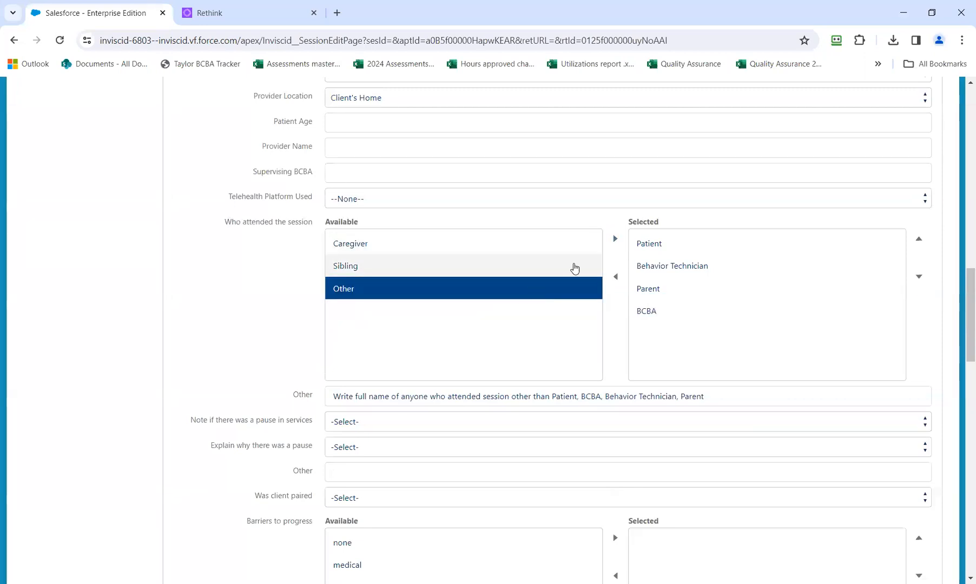
{"action": "left_click", "coordinate": [615, 239]}
{"action": "left_click_drag", "start_coordinate": [336, 402], "coordinate": [705, 426]}
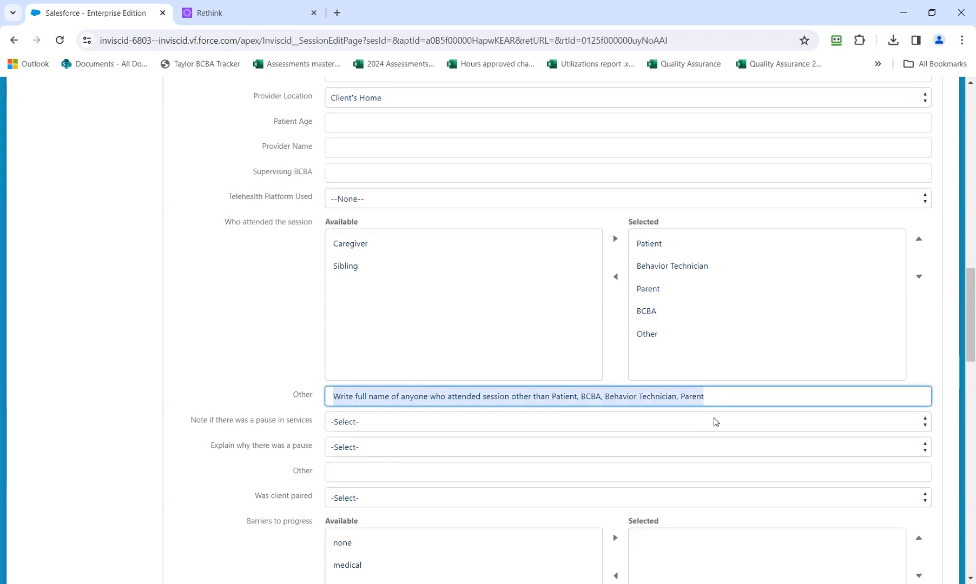
{"action": "key", "text": "BackSpace"}
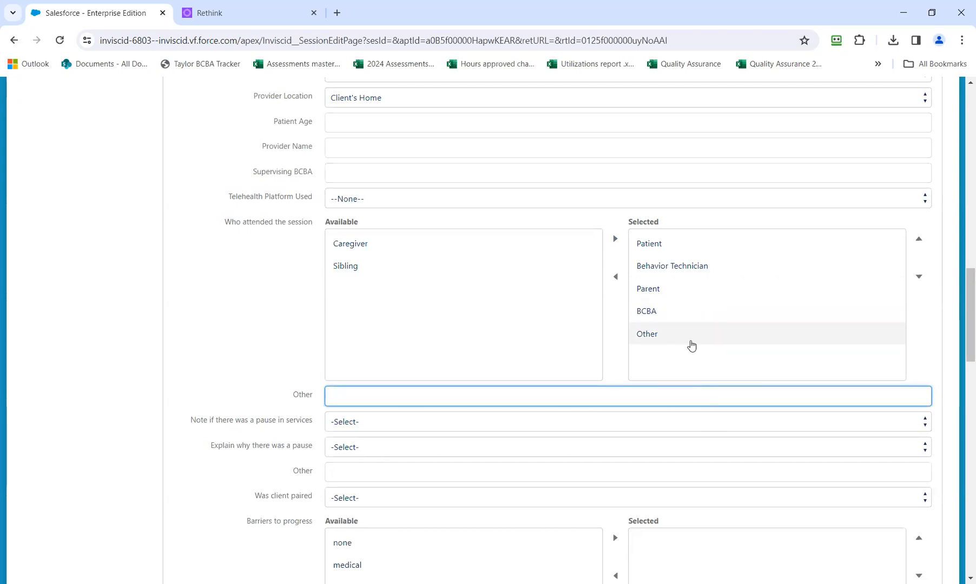
{"action": "type", "text": "Neighbor"}
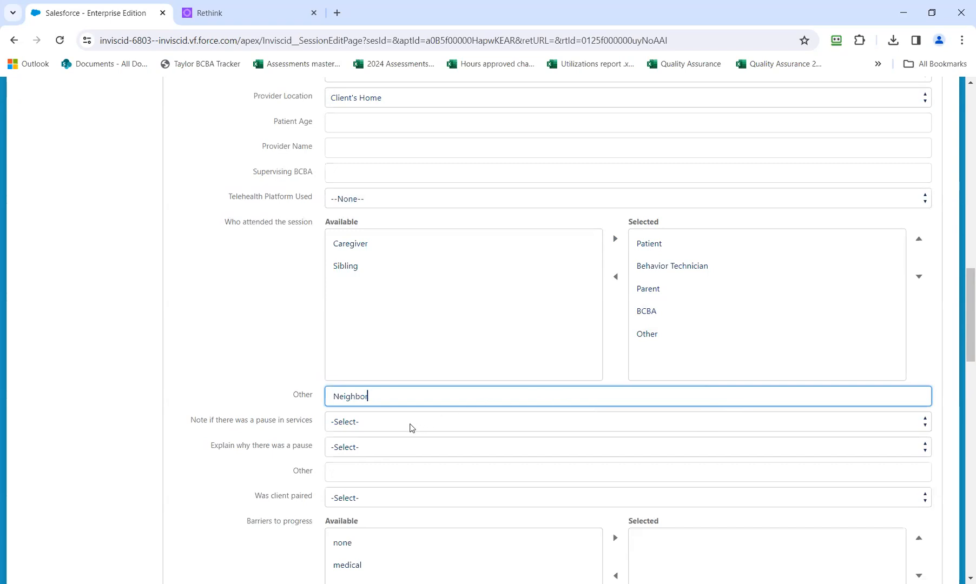
- Clear the attendees' Other field and remove Other from the selected session attendees
{"action": "left_click", "coordinate": [411, 427]}
{"action": "left_click", "coordinate": [361, 393]}
{"action": "double_click", "coordinate": [351, 395]}
{"action": "key", "text": "BackSpace"}
{"action": "left_click", "coordinate": [688, 332]}
{"action": "left_click", "coordinate": [615, 276]}
{"action": "left_click", "coordinate": [430, 391]}
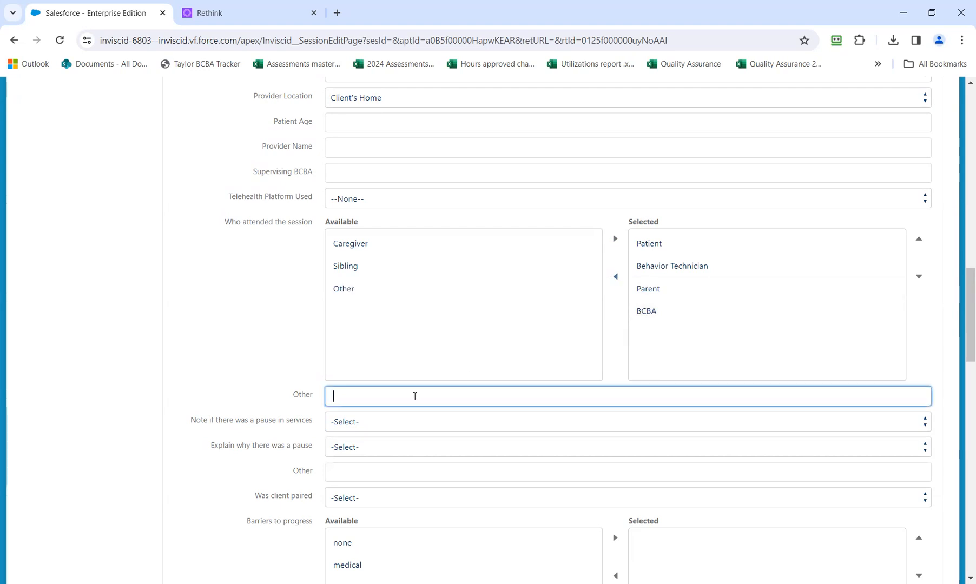
- Answer no to a pause in services and set the pause explanation to None, leaving its Other field blank
{"action": "scroll", "coordinate": [414, 395], "scroll_direction": "down", "scroll_amount": 2}
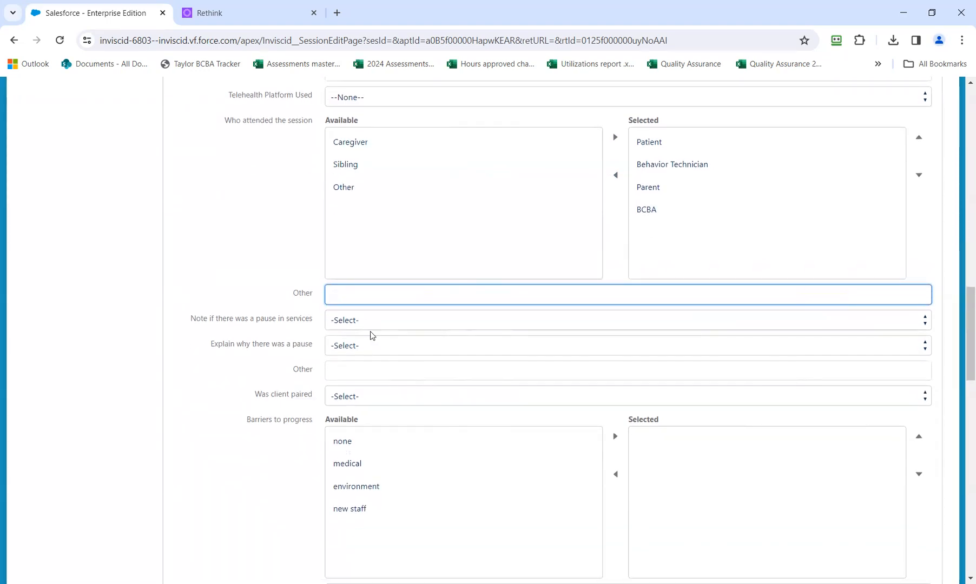
{"action": "left_click", "coordinate": [364, 320]}
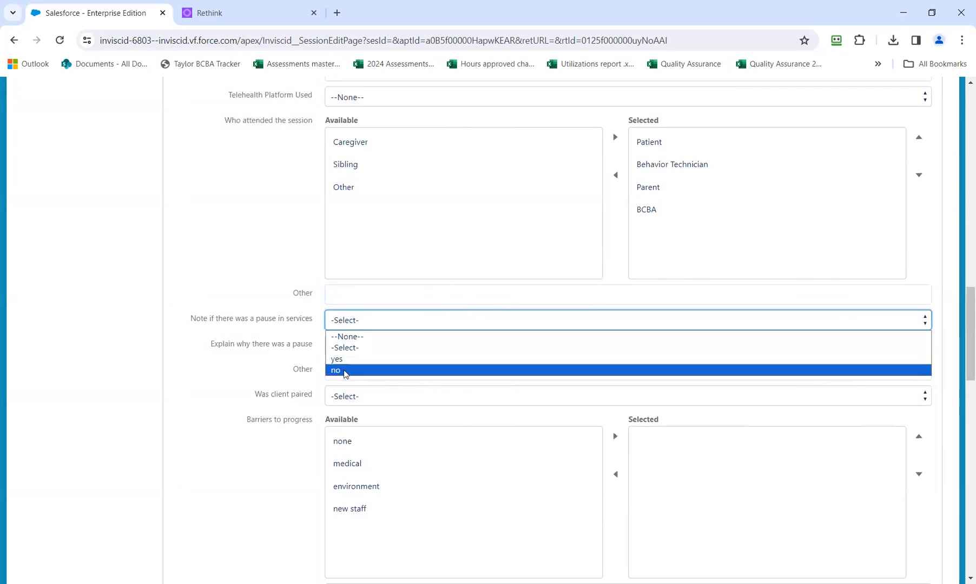
{"action": "left_click", "coordinate": [344, 372]}
{"action": "left_click", "coordinate": [354, 347]}
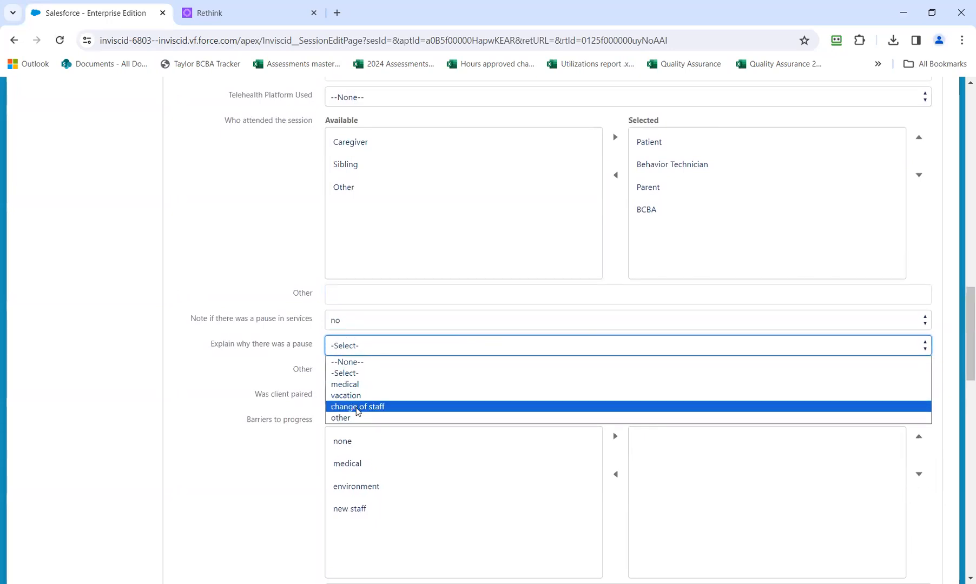
{"action": "left_click", "coordinate": [355, 363]}
{"action": "left_click", "coordinate": [343, 374]}
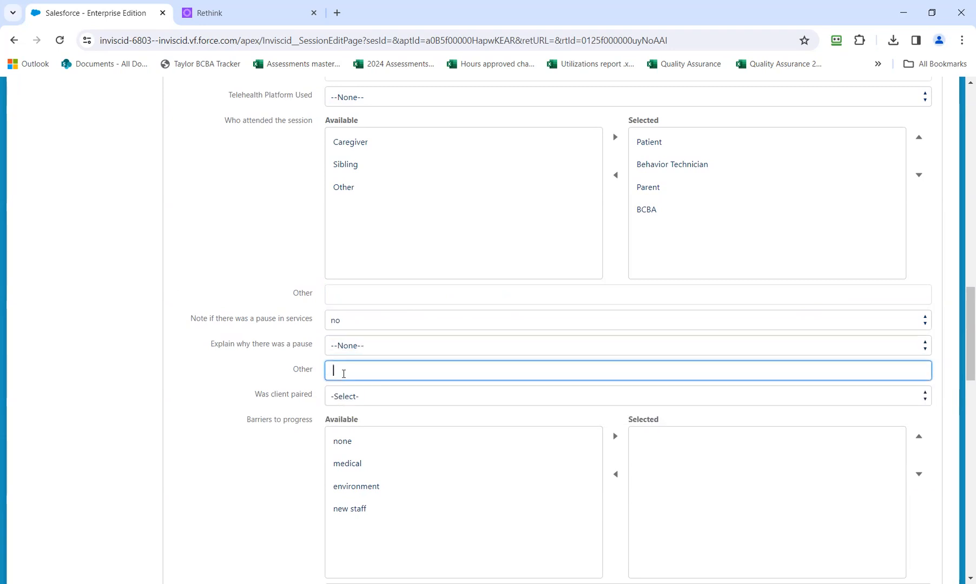
- Answer yes to whether the client was paired and select none as the barriers to progress
{"action": "scroll", "coordinate": [344, 374], "scroll_direction": "down", "scroll_amount": 1}
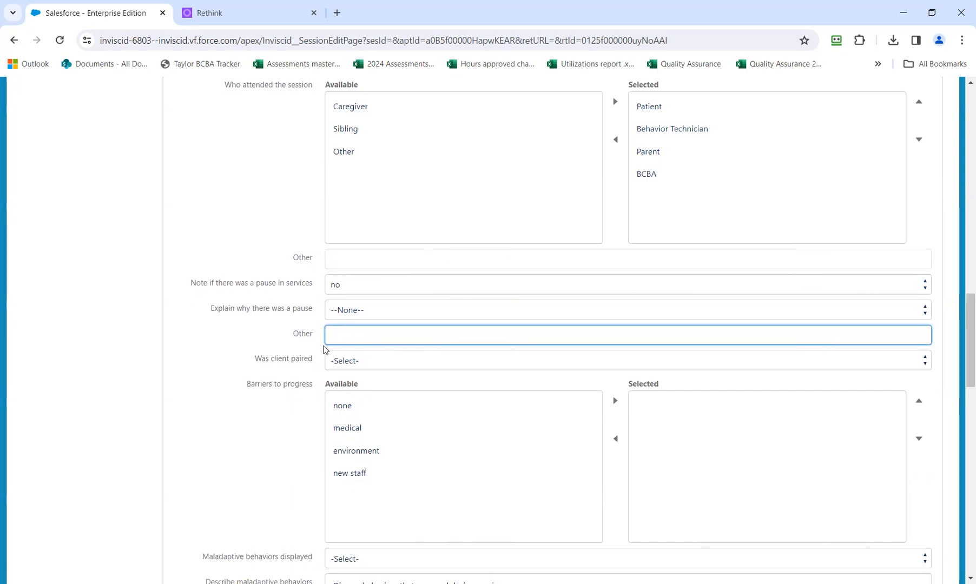
{"action": "scroll", "coordinate": [325, 349], "scroll_direction": "down", "scroll_amount": 1}
{"action": "scroll", "coordinate": [324, 349], "scroll_direction": "down", "scroll_amount": 1}
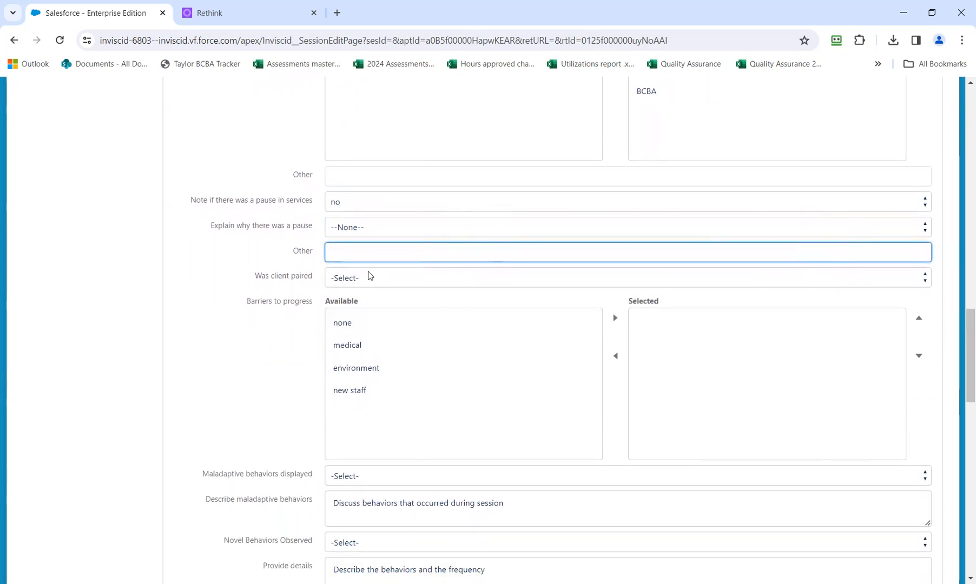
{"action": "left_click", "coordinate": [364, 279]}
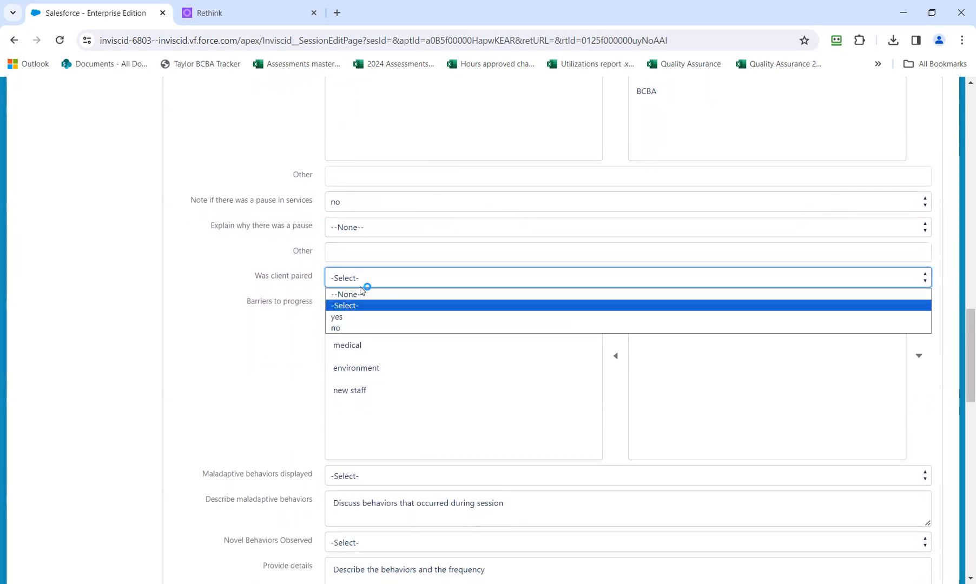
{"action": "left_click", "coordinate": [352, 317]}
{"action": "scroll", "coordinate": [301, 342], "scroll_direction": "down", "scroll_amount": 1}
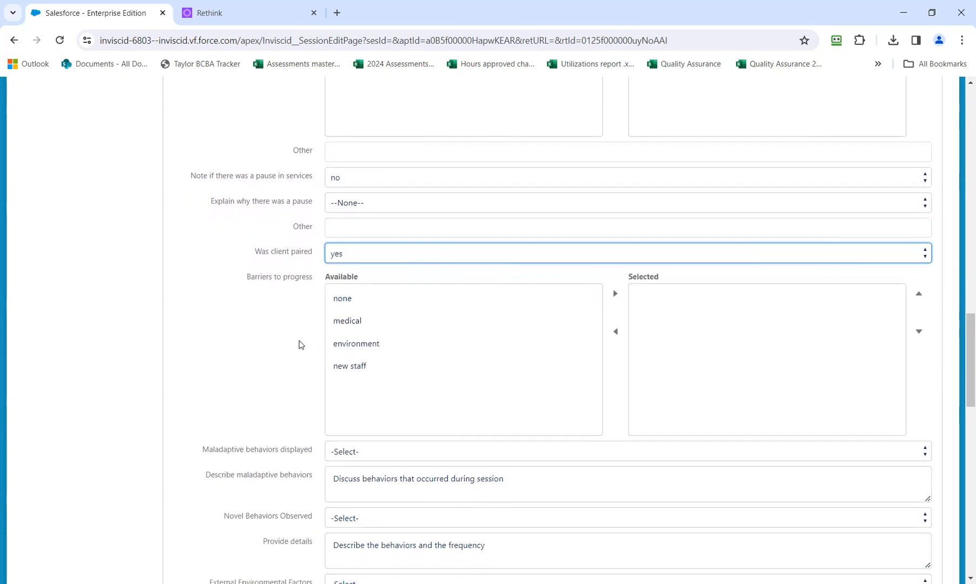
{"action": "left_click", "coordinate": [361, 292]}
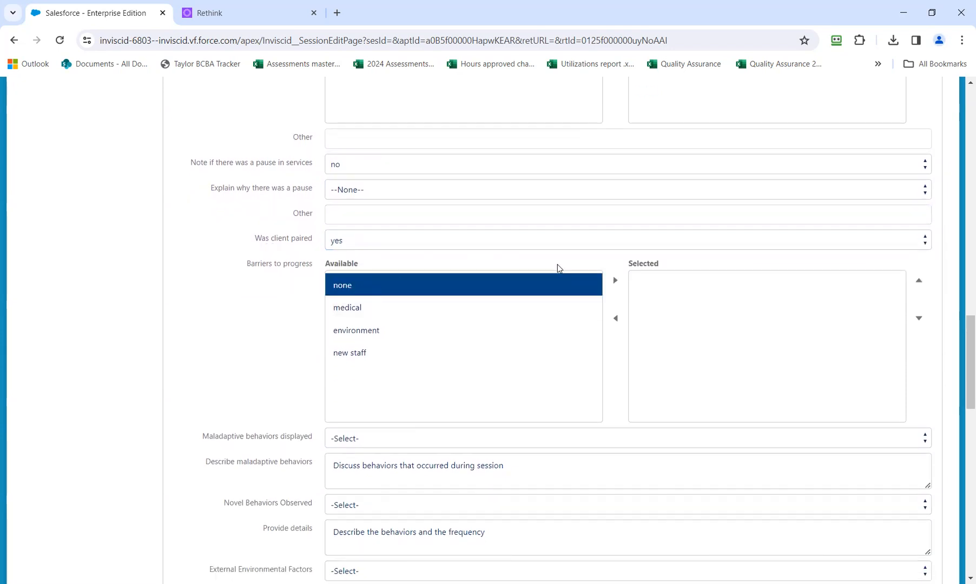
{"action": "left_click", "coordinate": [615, 281]}
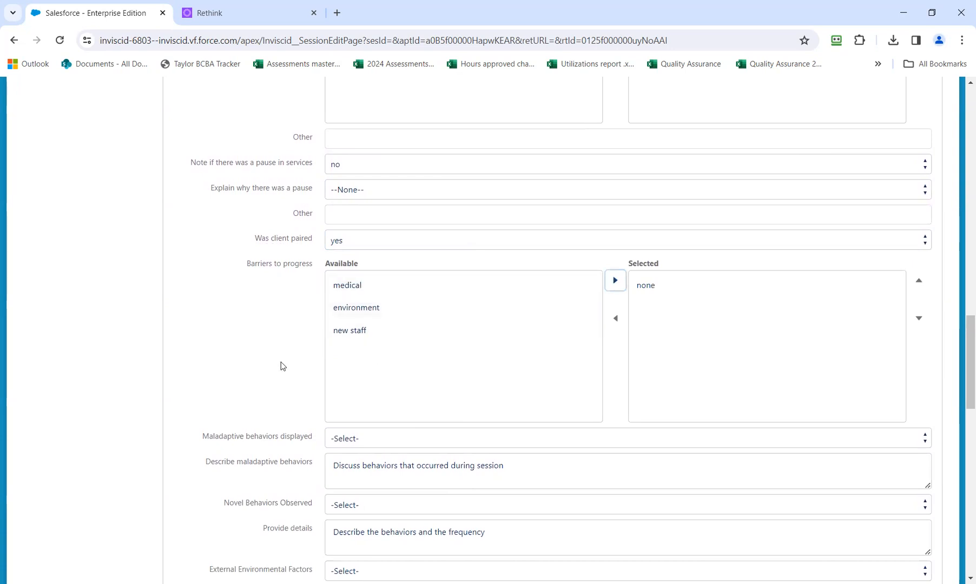
- Set the maladaptive behaviors displayed to none and clear the placeholder text from their description
{"action": "scroll", "coordinate": [280, 363], "scroll_direction": "down", "scroll_amount": 2}
{"action": "scroll", "coordinate": [280, 367], "scroll_direction": "down", "scroll_amount": 2}
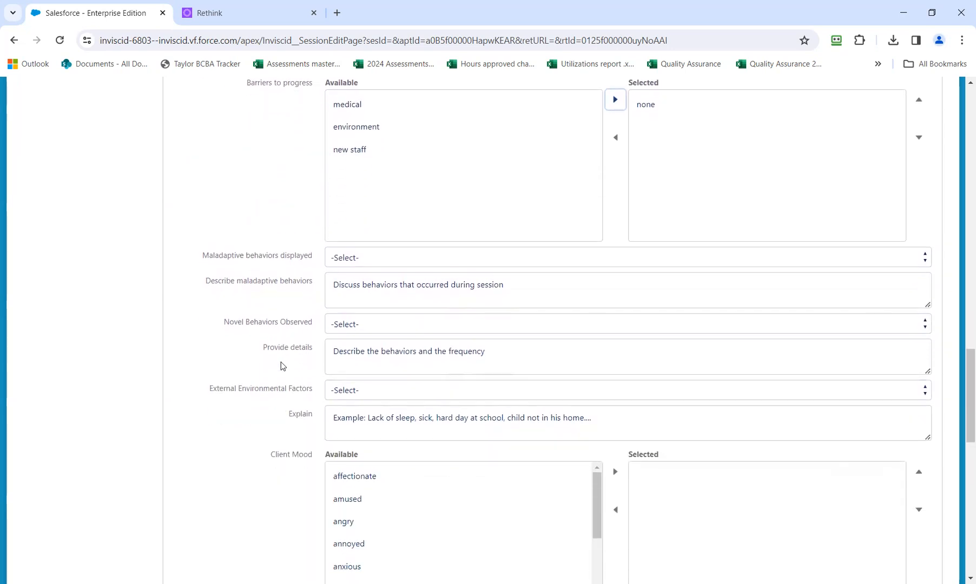
{"action": "left_click", "coordinate": [369, 263]}
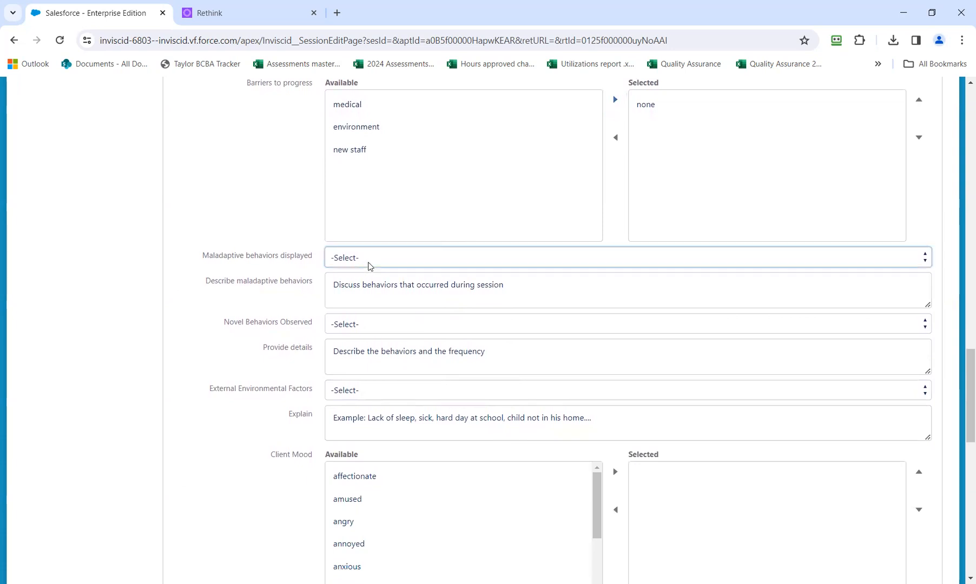
{"action": "left_click", "coordinate": [368, 265]}
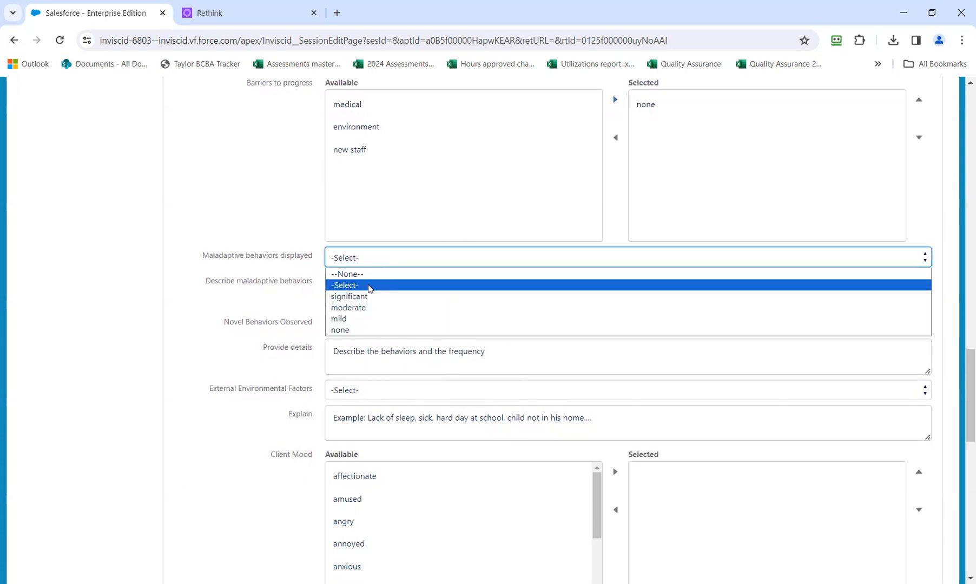
{"action": "left_click", "coordinate": [359, 331]}
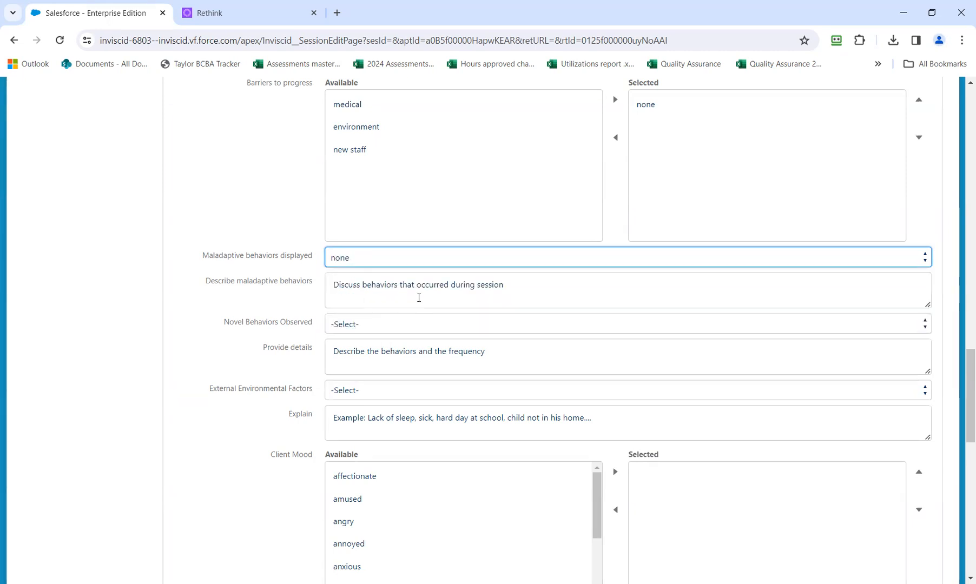
{"action": "left_click_drag", "start_coordinate": [503, 295], "coordinate": [310, 304]}
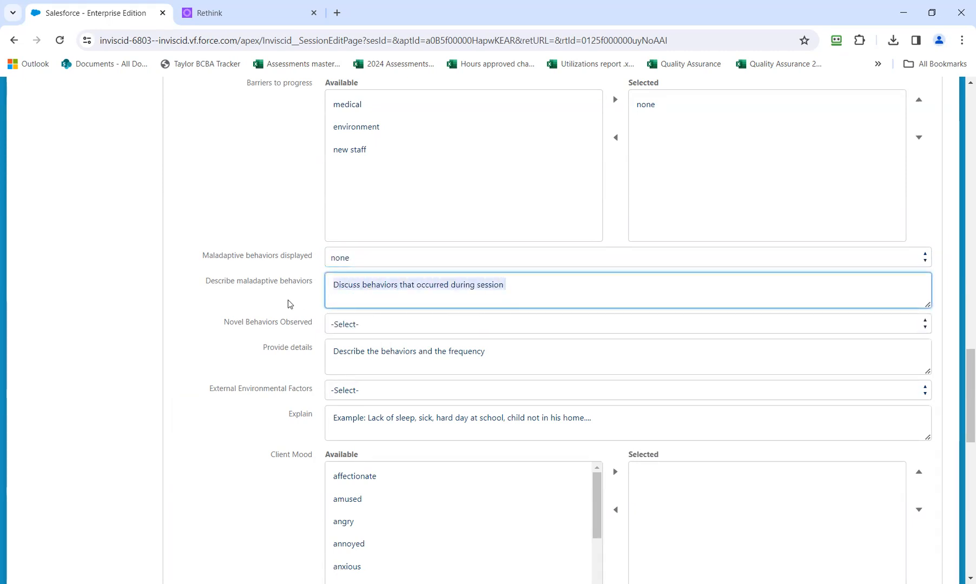
{"action": "key", "text": "BackSpace"}
- Set Novel Behaviors Observed to no and clear the placeholder text from its Provide details field
{"action": "scroll", "coordinate": [304, 322], "scroll_direction": "down", "scroll_amount": 1}
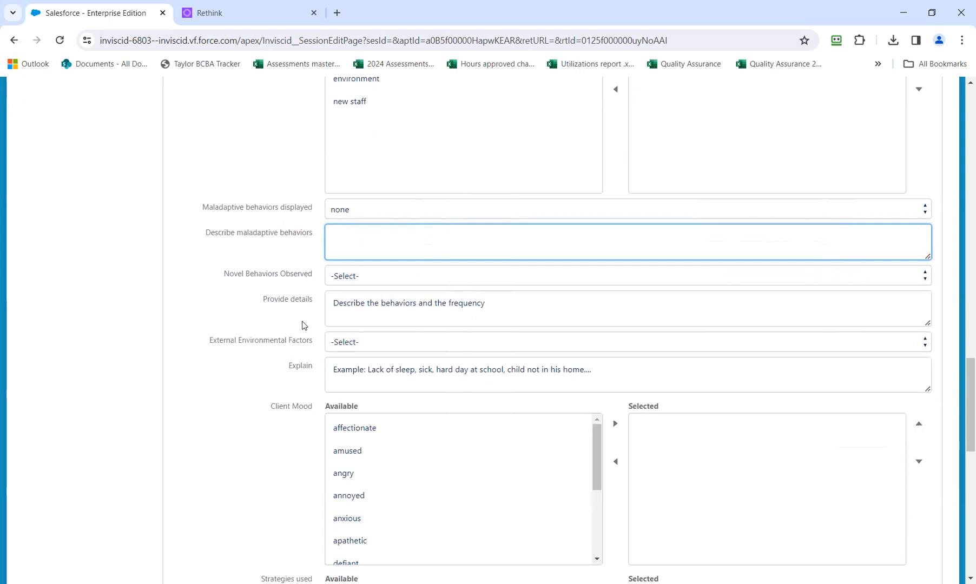
{"action": "left_click", "coordinate": [362, 277]}
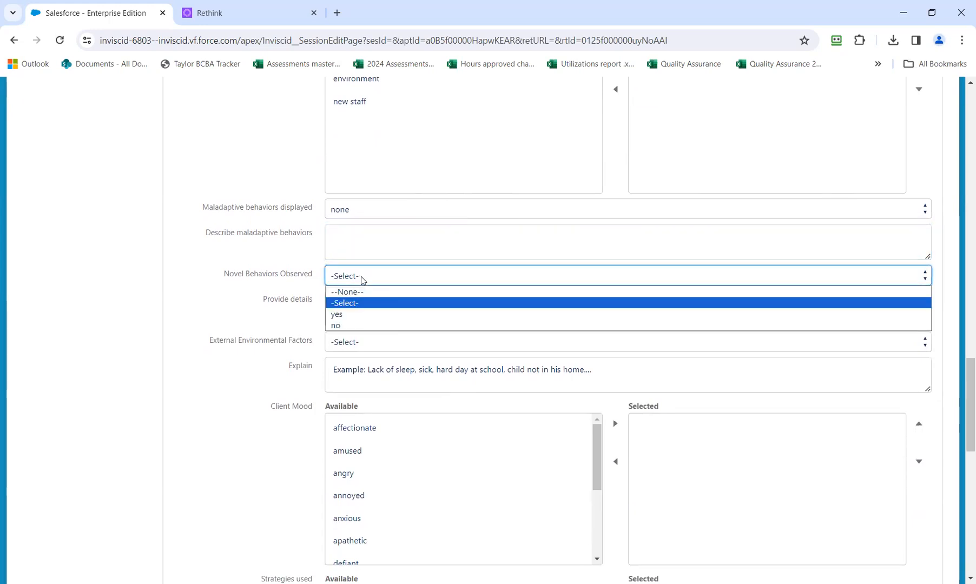
{"action": "left_click", "coordinate": [357, 325]}
{"action": "left_click_drag", "start_coordinate": [481, 305], "coordinate": [319, 302]}
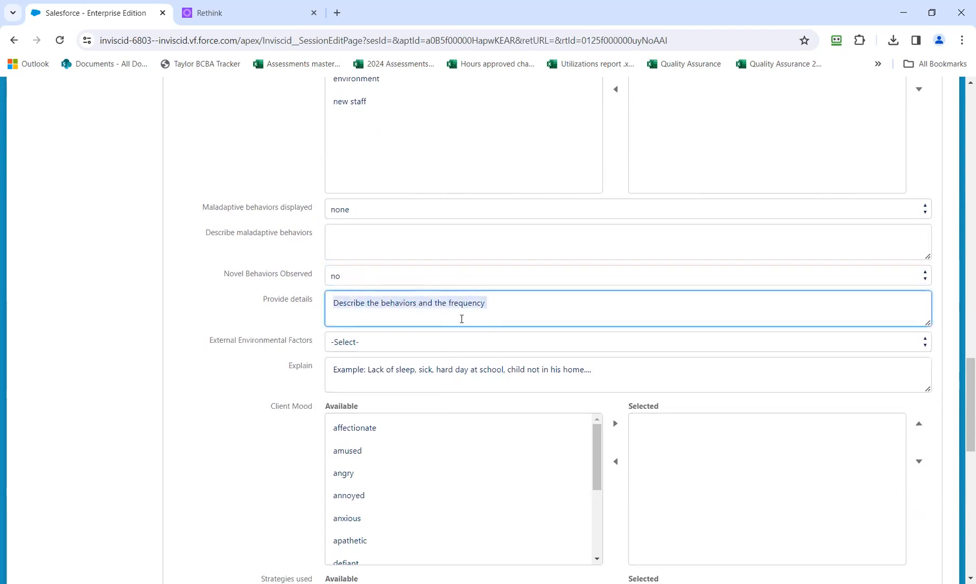
{"action": "key", "text": "BackSpace"}
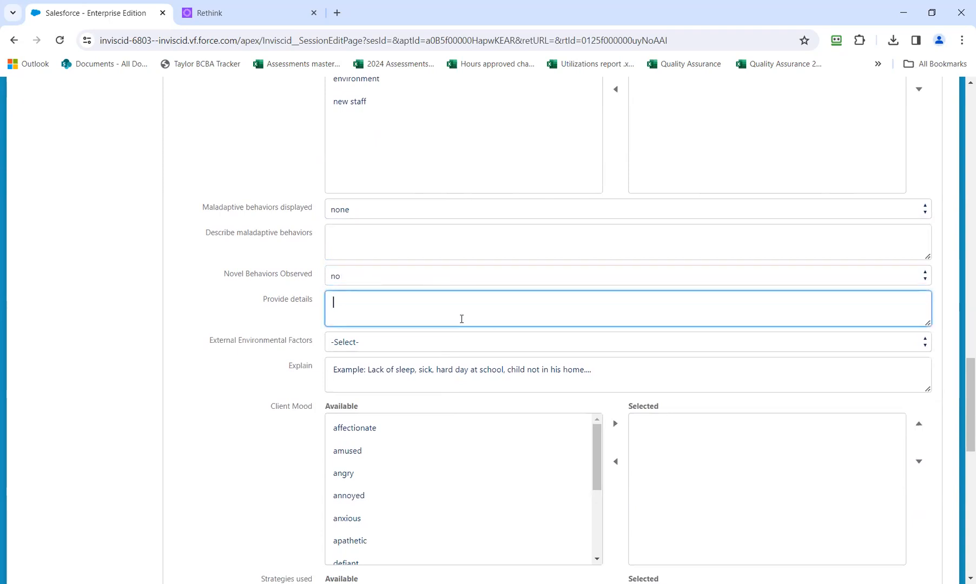
- Set External Environmental Factors to none and clear the example text from its Explain field
{"action": "scroll", "coordinate": [461, 319], "scroll_direction": "down", "scroll_amount": 2}
{"action": "scroll", "coordinate": [461, 323], "scroll_direction": "down", "scroll_amount": 1}
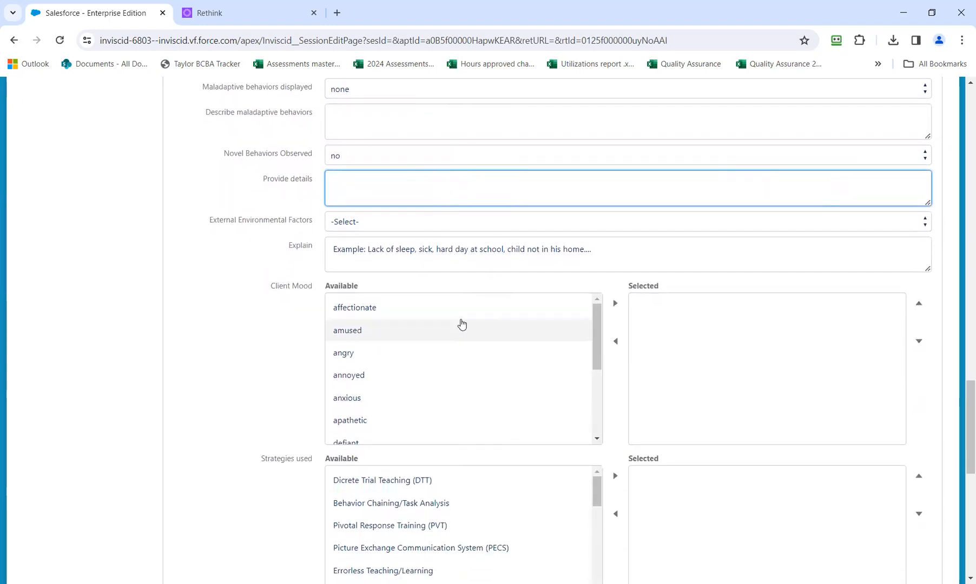
{"action": "left_click", "coordinate": [399, 227]}
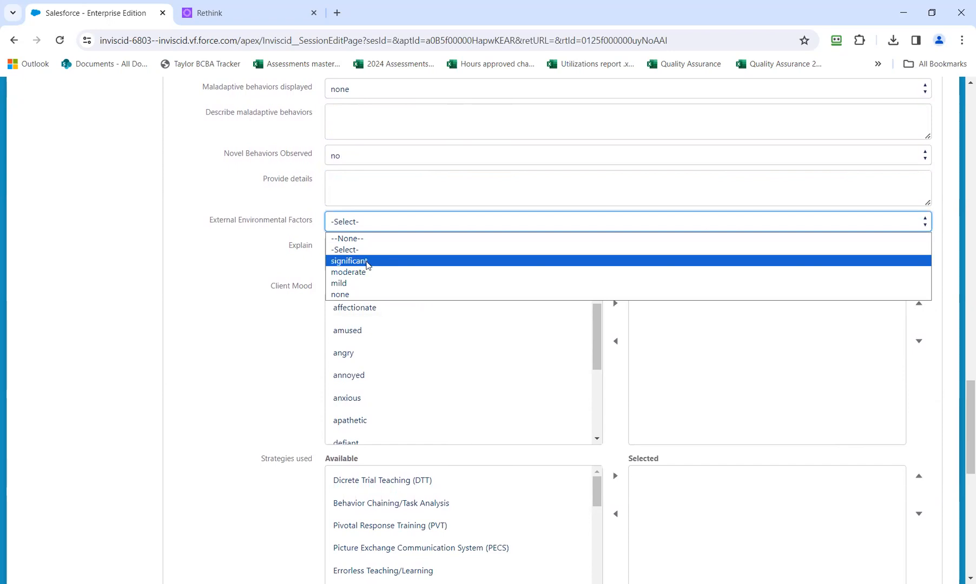
{"action": "left_click", "coordinate": [360, 295]}
{"action": "left_click", "coordinate": [641, 258]}
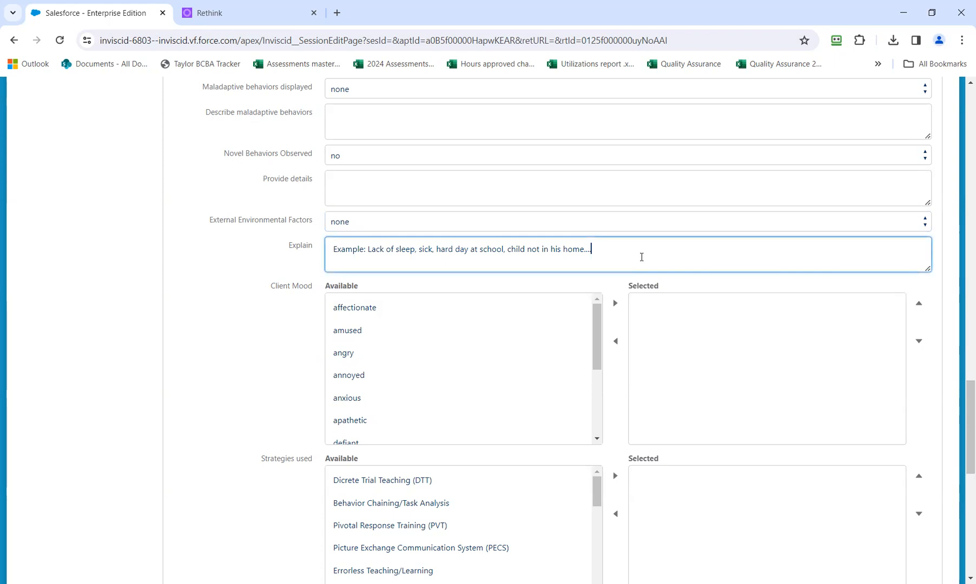
{"action": "left_click", "coordinate": [544, 223]}
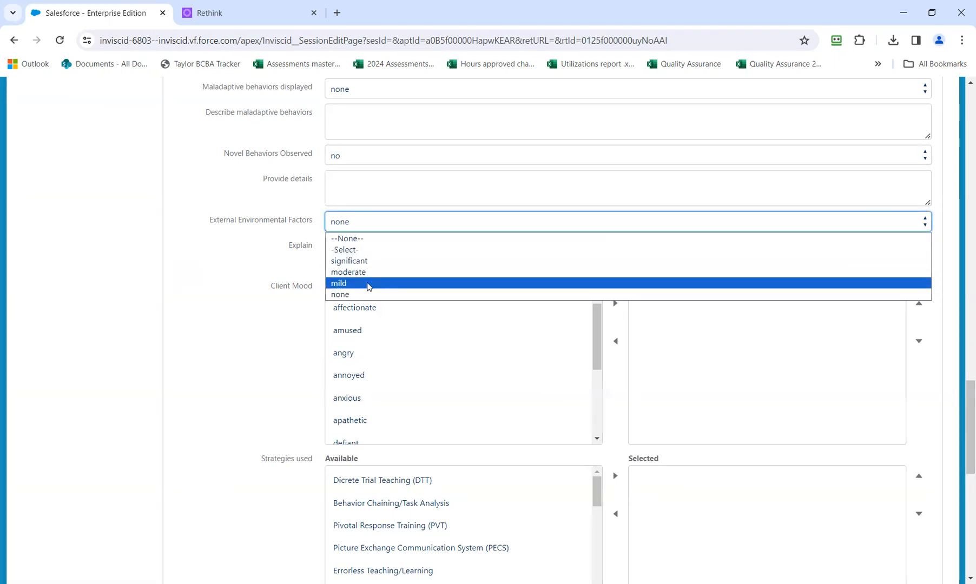
{"action": "left_click", "coordinate": [302, 270]}
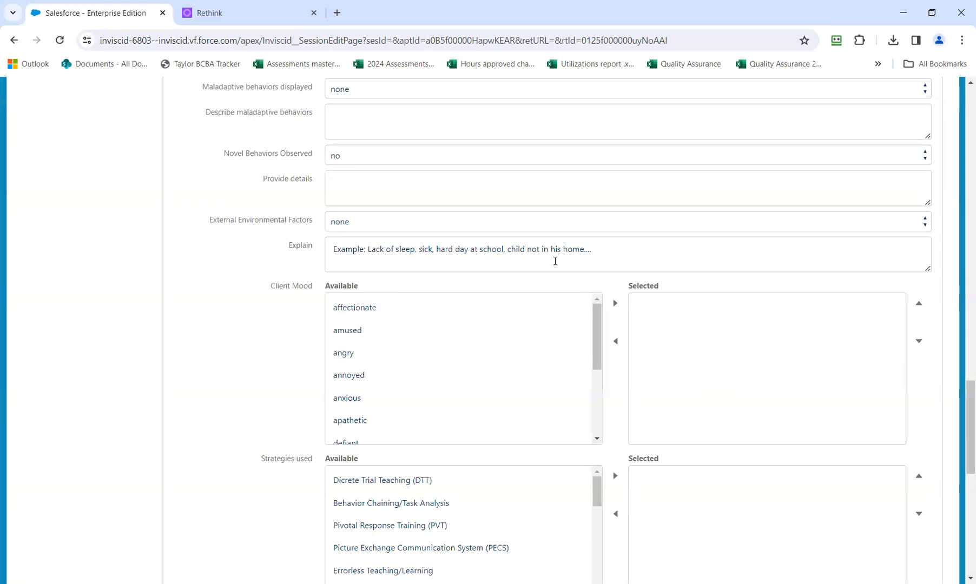
{"action": "left_click_drag", "start_coordinate": [611, 253], "coordinate": [311, 270]}
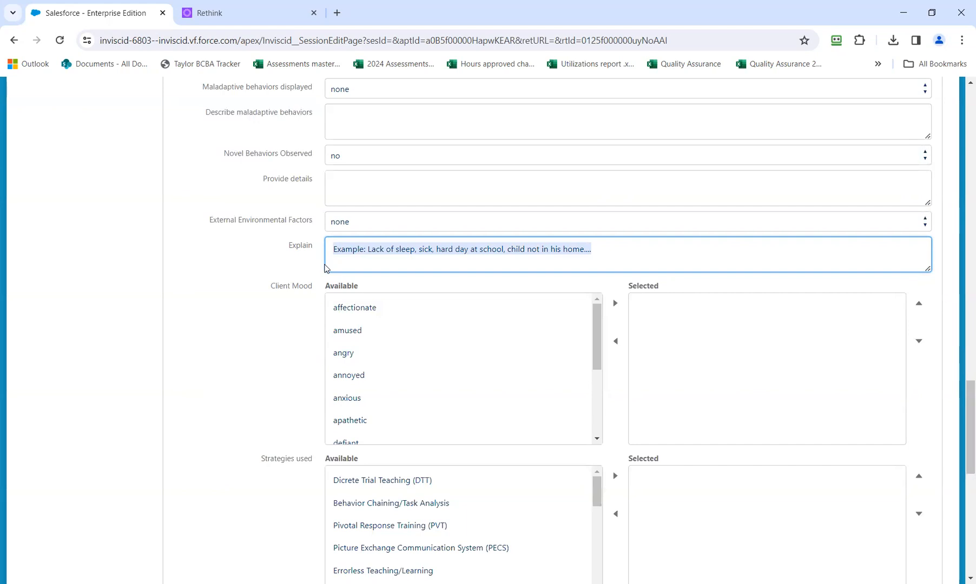
{"action": "key", "text": "BackSpace"}
{"action": "left_click", "coordinate": [301, 275]}
- Add affectionate, amused and happy to the selected client moods
{"action": "scroll", "coordinate": [302, 276], "scroll_direction": "down", "scroll_amount": 2}
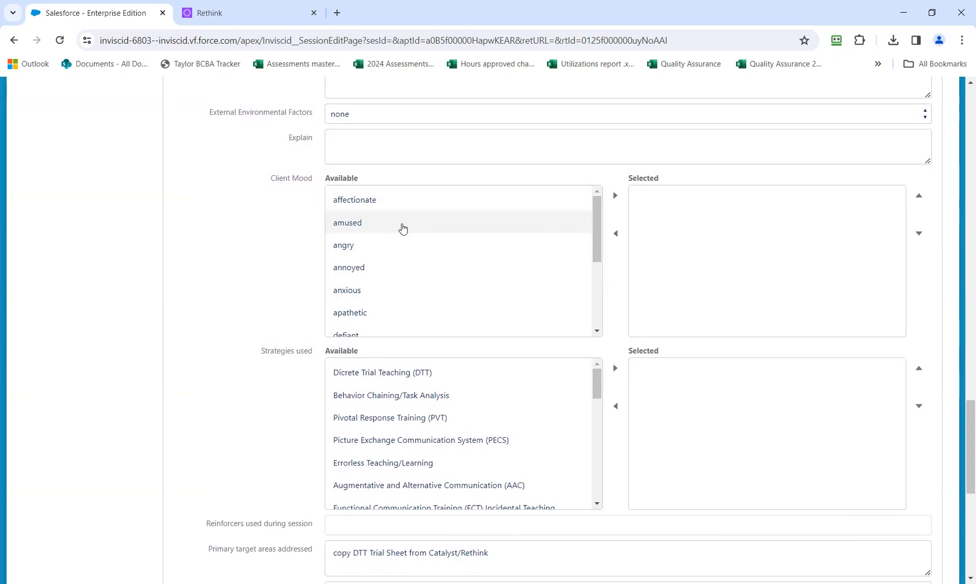
{"action": "scroll", "coordinate": [409, 256], "scroll_direction": "down", "scroll_amount": 1}
{"action": "scroll", "coordinate": [410, 257], "scroll_direction": "down", "scroll_amount": 4}
{"action": "scroll", "coordinate": [410, 257], "scroll_direction": "down", "scroll_amount": 1}
{"action": "scroll", "coordinate": [409, 255], "scroll_direction": "up", "scroll_amount": 6}
{"action": "left_click", "coordinate": [392, 208]}
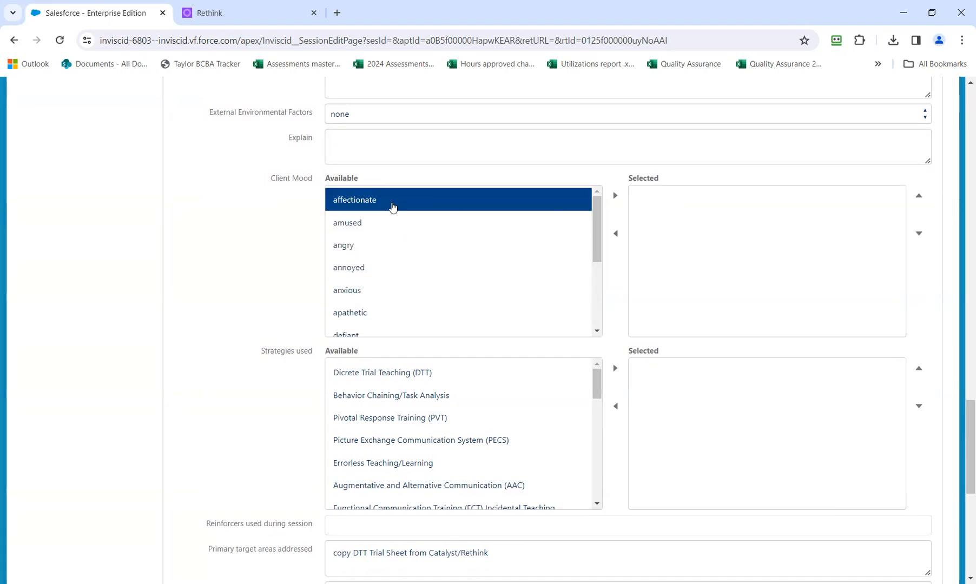
{"action": "left_click", "coordinate": [615, 196]}
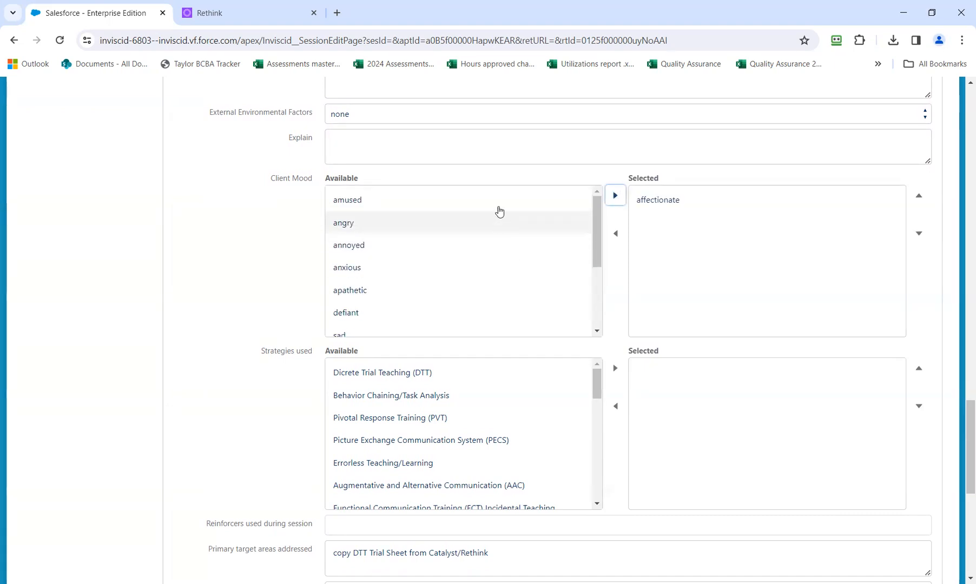
{"action": "left_click", "coordinate": [497, 204]}
{"action": "left_click", "coordinate": [615, 196]}
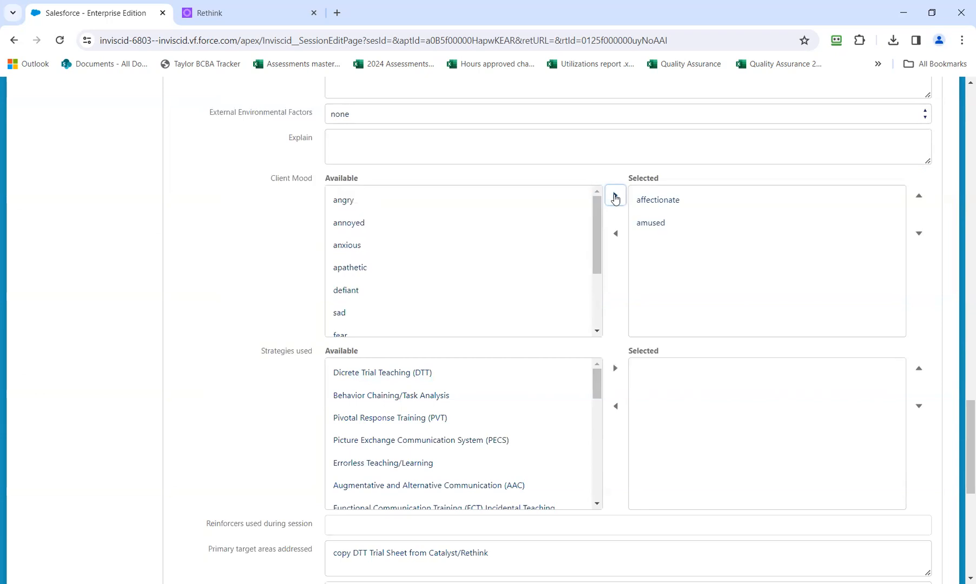
{"action": "scroll", "coordinate": [489, 273], "scroll_direction": "down", "scroll_amount": 3}
{"action": "scroll", "coordinate": [489, 273], "scroll_direction": "down", "scroll_amount": 1}
{"action": "left_click", "coordinate": [489, 270]}
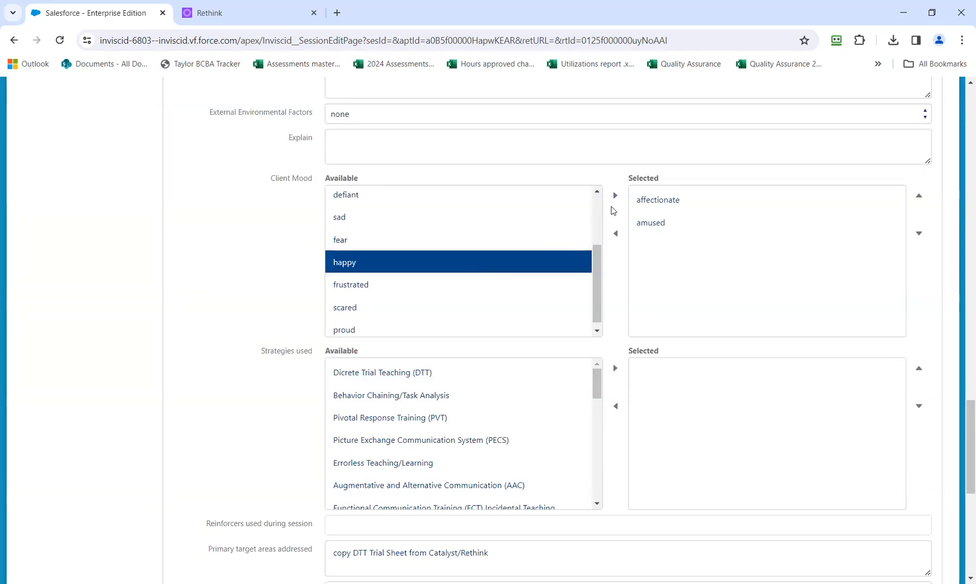
{"action": "left_click", "coordinate": [615, 195]}
- Add Dicrete Trial Teaching (DTT) and Behavior Chaining/Task Analysis to the selected strategies used
{"action": "scroll", "coordinate": [615, 295], "scroll_direction": "down", "scroll_amount": 1}
{"action": "scroll", "coordinate": [613, 295], "scroll_direction": "down", "scroll_amount": 1}
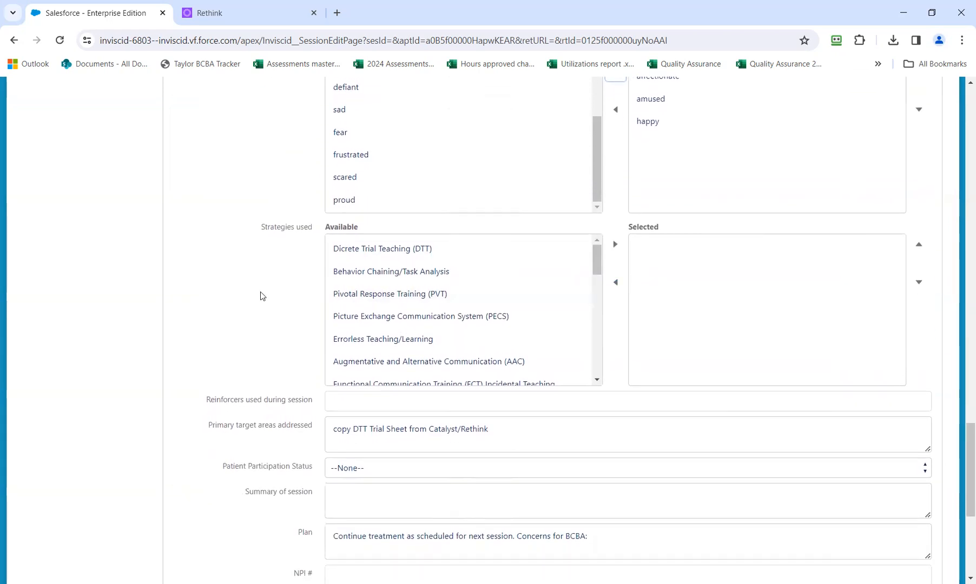
{"action": "scroll", "coordinate": [260, 296], "scroll_direction": "down", "scroll_amount": 1}
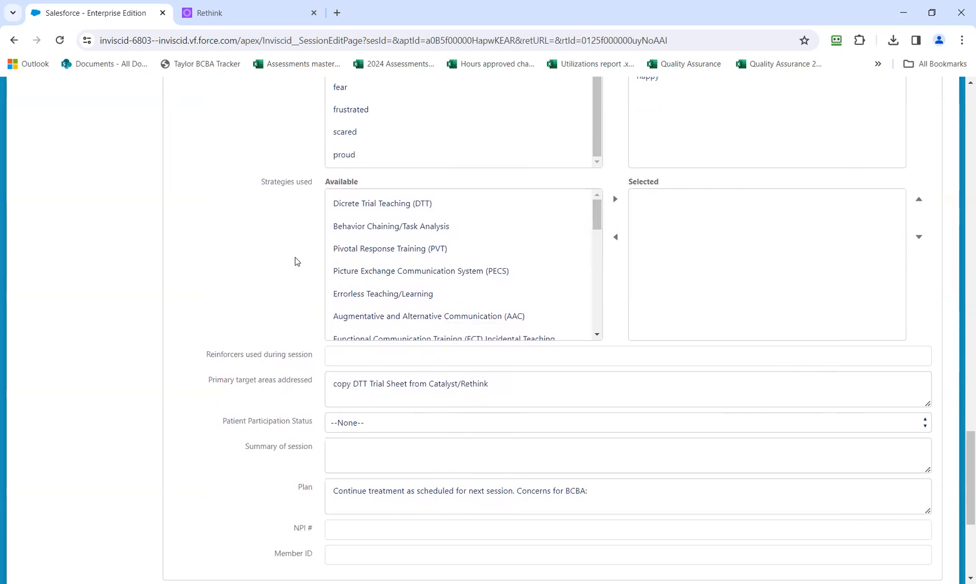
{"action": "scroll", "coordinate": [420, 245], "scroll_direction": "down", "scroll_amount": 4}
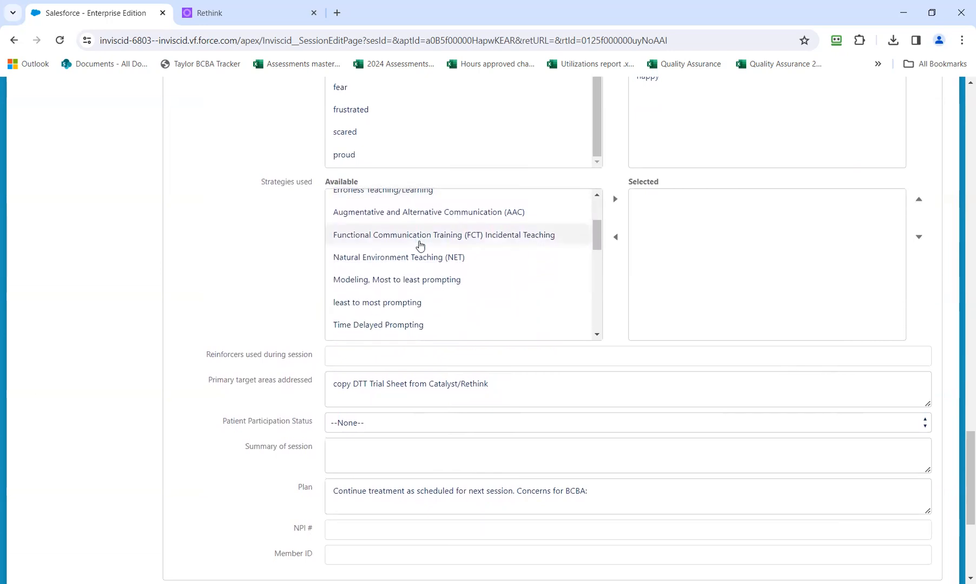
{"action": "scroll", "coordinate": [420, 245], "scroll_direction": "up", "scroll_amount": 1}
{"action": "scroll", "coordinate": [420, 245], "scroll_direction": "up", "scroll_amount": 2}
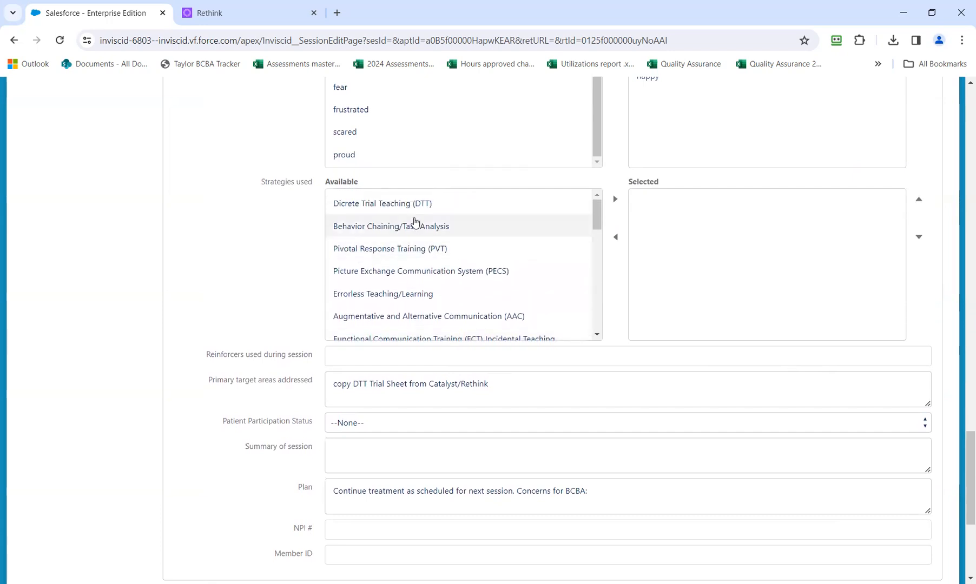
{"action": "left_click", "coordinate": [412, 209]}
{"action": "left_click", "coordinate": [615, 198]}
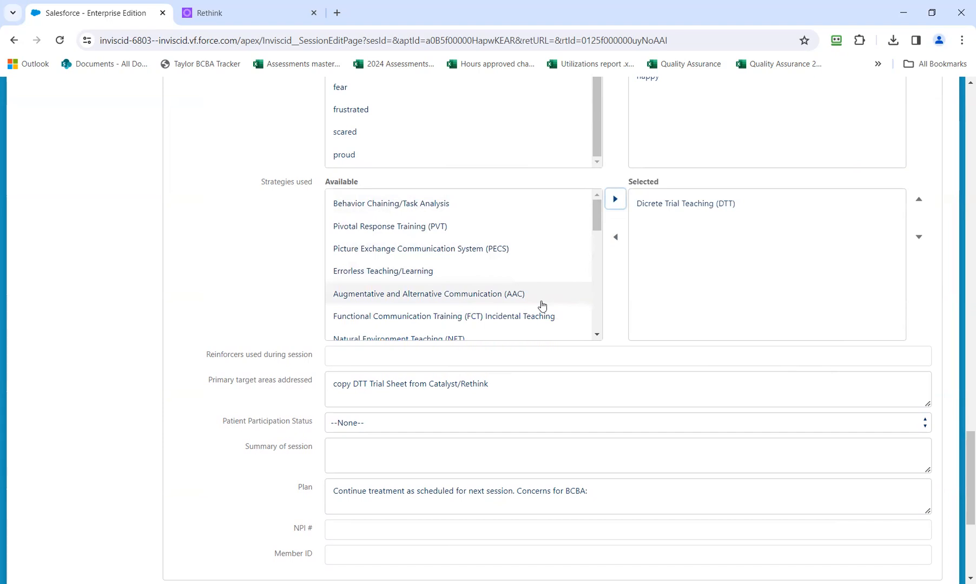
{"action": "left_click", "coordinate": [499, 208]}
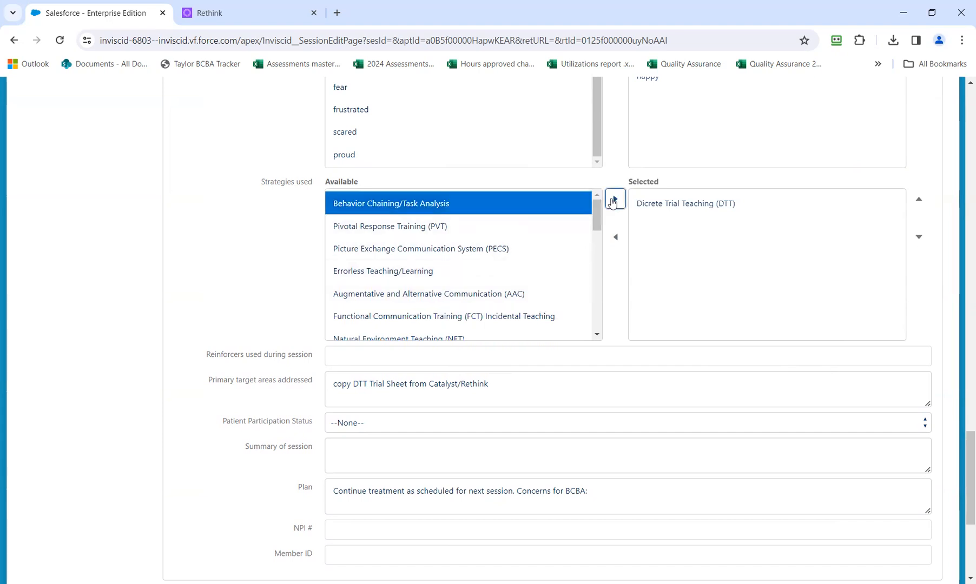
{"action": "left_click", "coordinate": [615, 199]}
- Add Functional Communication Training (FCT) Incidental Teaching and least to most prompting to the strategies used
{"action": "scroll", "coordinate": [539, 288], "scroll_direction": "down", "scroll_amount": 3}
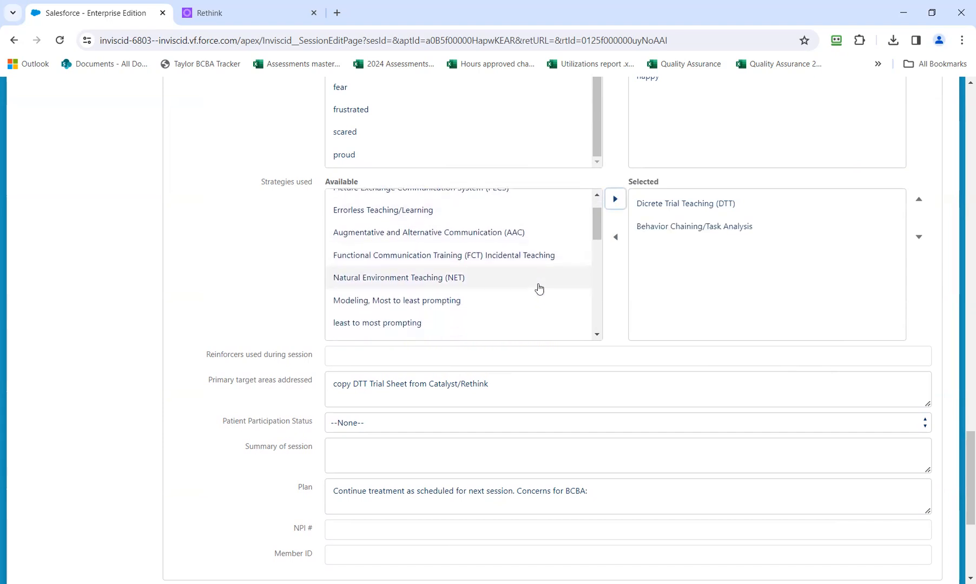
{"action": "left_click", "coordinate": [529, 231]}
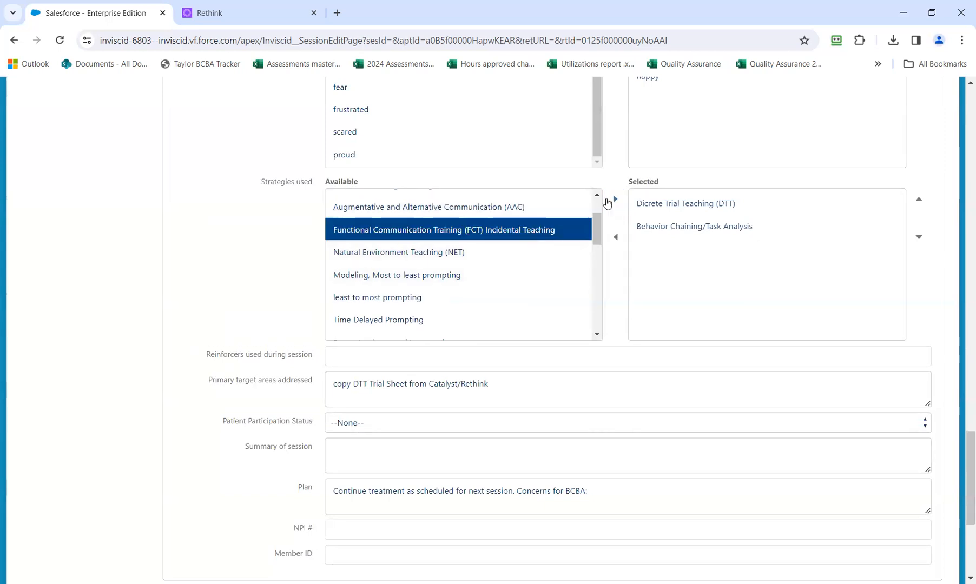
{"action": "left_click", "coordinate": [615, 200]}
{"action": "scroll", "coordinate": [525, 284], "scroll_direction": "down", "scroll_amount": 1}
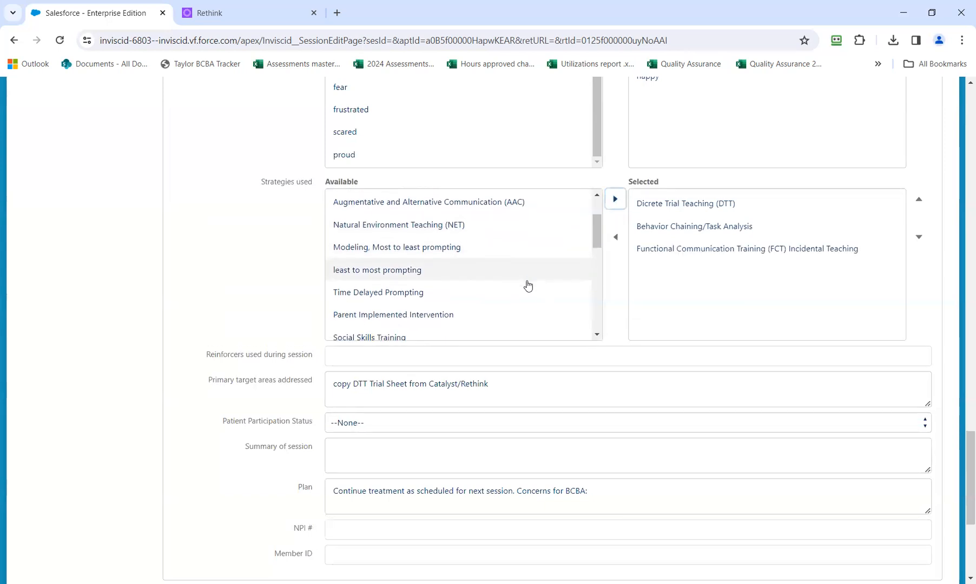
{"action": "left_click", "coordinate": [521, 264]}
{"action": "left_click", "coordinate": [615, 199]}
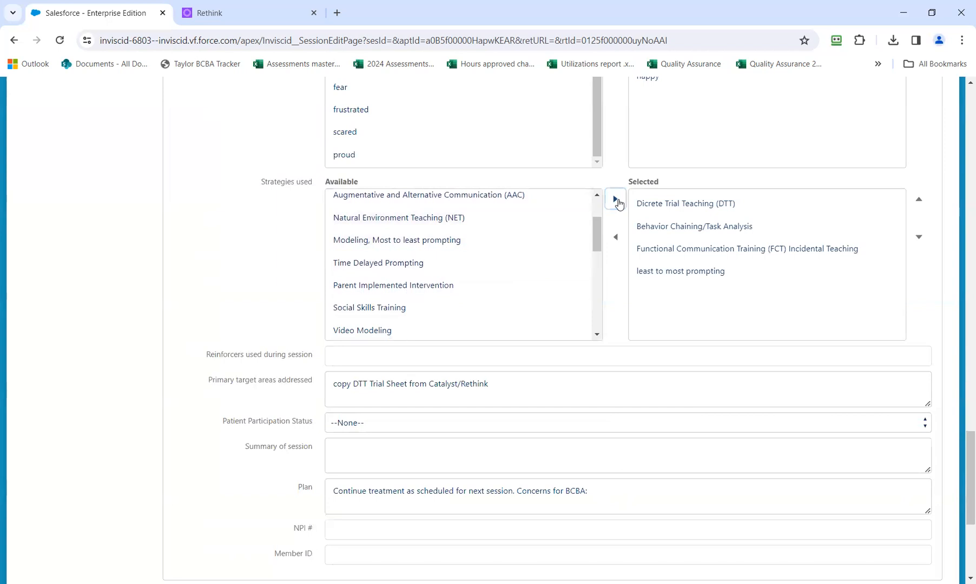
- Add Pairing, Visual Support and First-Then (Premack Principle) to the strategies used
{"action": "scroll", "coordinate": [544, 282], "scroll_direction": "down", "scroll_amount": 3}
{"action": "scroll", "coordinate": [542, 281], "scroll_direction": "down", "scroll_amount": 2}
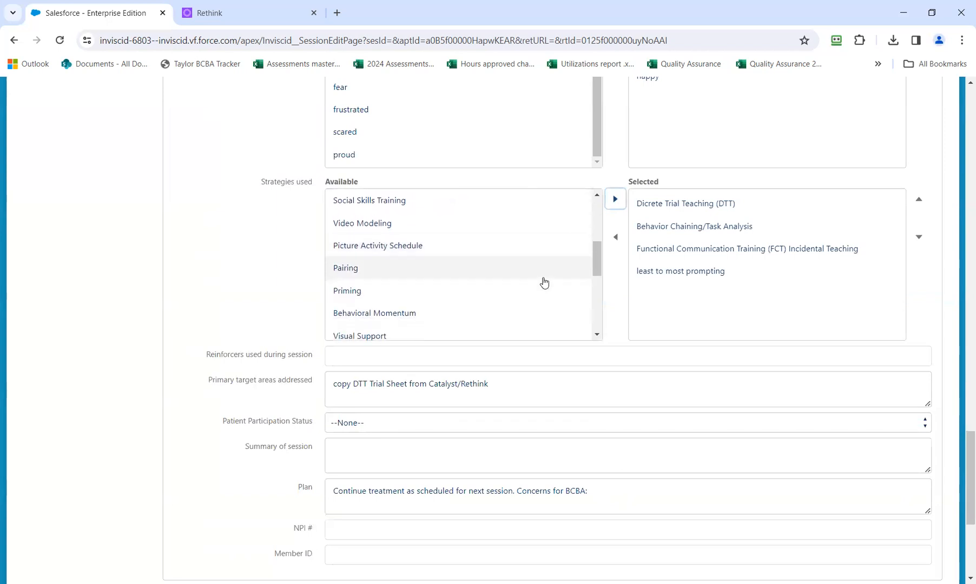
{"action": "left_click", "coordinate": [541, 275]}
{"action": "left_click", "coordinate": [615, 199]}
{"action": "scroll", "coordinate": [541, 271], "scroll_direction": "down", "scroll_amount": 2}
{"action": "left_click", "coordinate": [523, 274]}
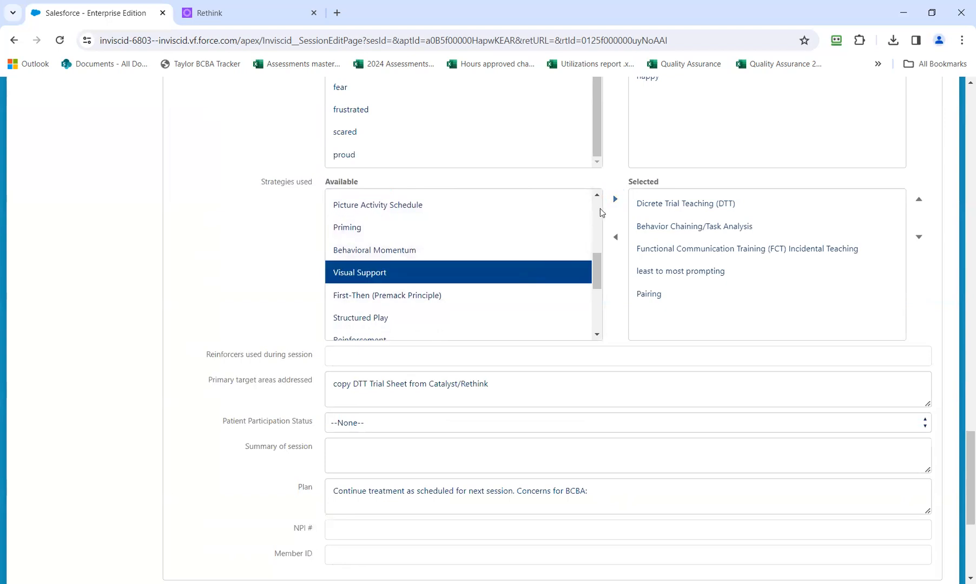
{"action": "left_click", "coordinate": [615, 199]}
{"action": "left_click", "coordinate": [518, 278]}
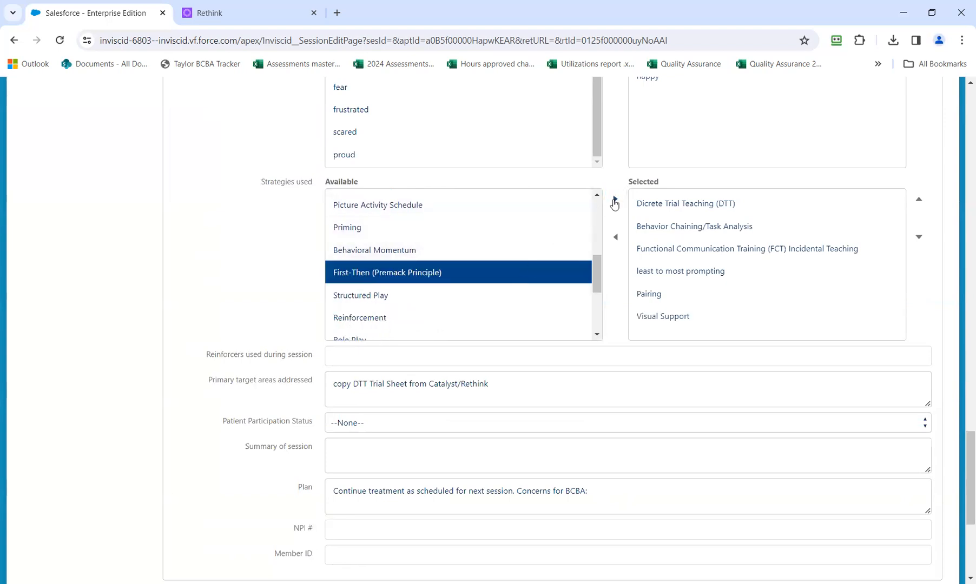
{"action": "left_click", "coordinate": [615, 199]}
- Add Token Board and Timer to the strategies used
{"action": "scroll", "coordinate": [515, 295], "scroll_direction": "down", "scroll_amount": 3}
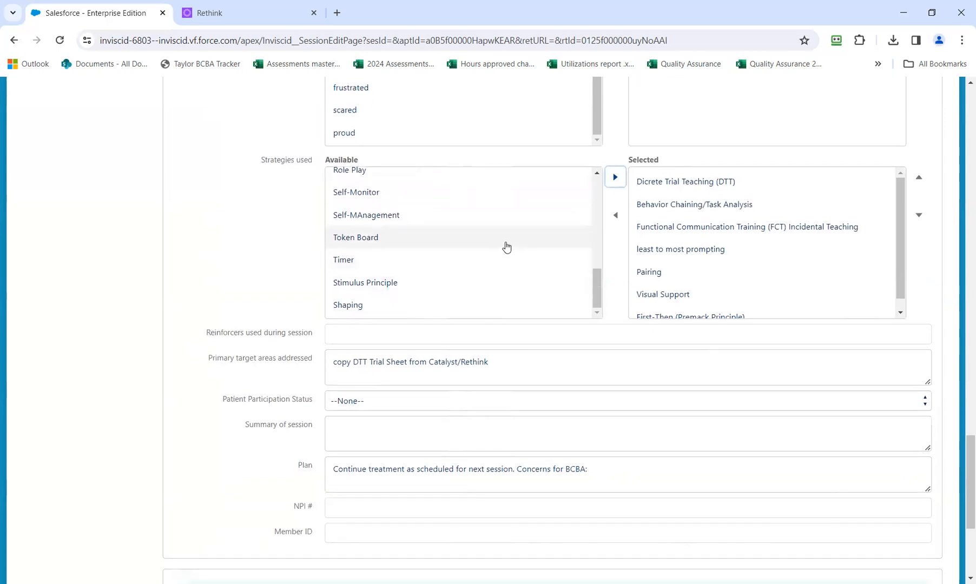
{"action": "left_click", "coordinate": [507, 241]}
{"action": "left_click", "coordinate": [615, 177]}
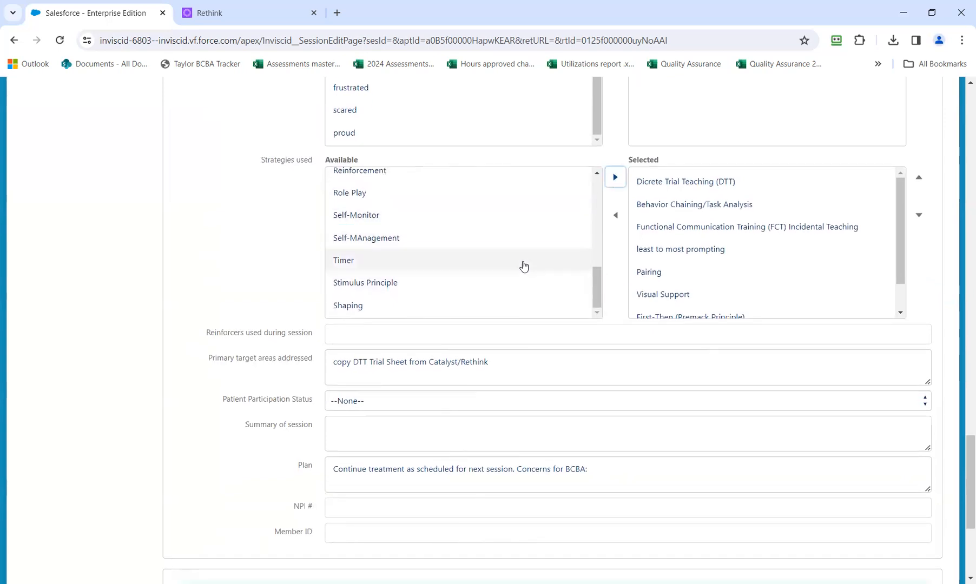
{"action": "left_click", "coordinate": [522, 262]}
{"action": "left_click", "coordinate": [615, 179]}
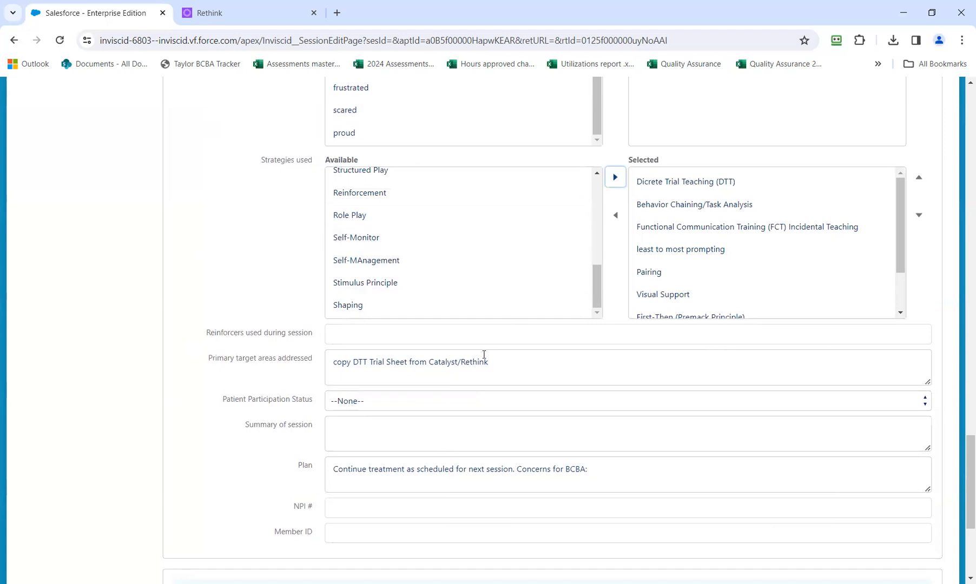
- Enter "iPad, Bubbles, Snacks" as the reinforcers used during session
{"action": "scroll", "coordinate": [484, 354], "scroll_direction": "down", "scroll_amount": 1}
{"action": "left_click", "coordinate": [350, 269]}
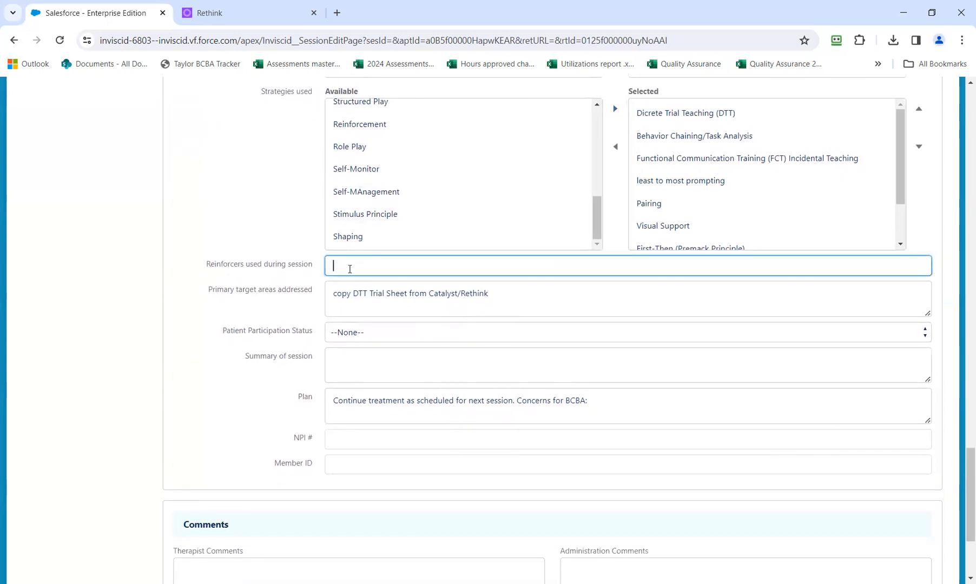
{"action": "type", "text": "iPad, Bubbles,"}
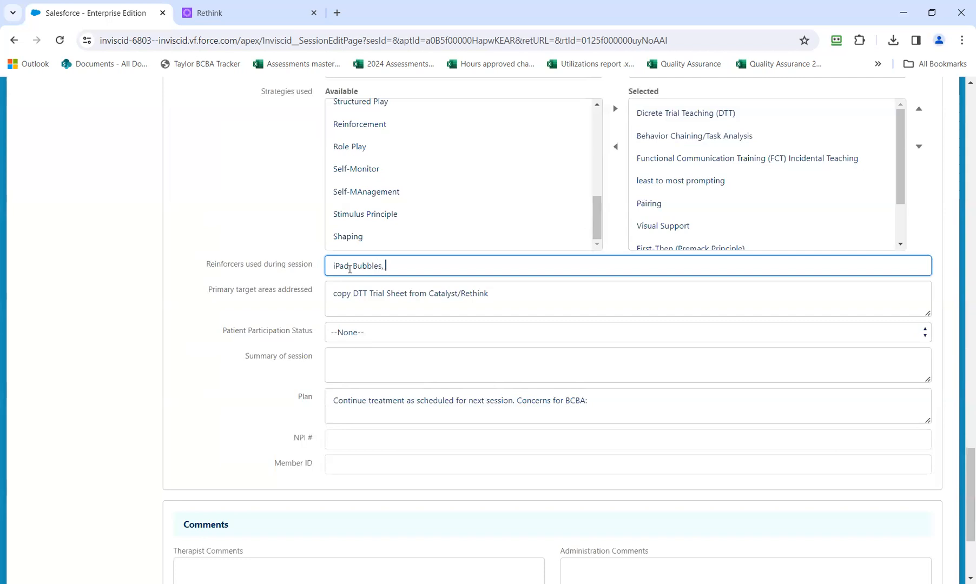
{"action": "type", "text": " Snacks"}
- Replace the placeholder text in Primary target areas addressed with the copied Rethink trial data
{"action": "left_click", "coordinate": [512, 301]}
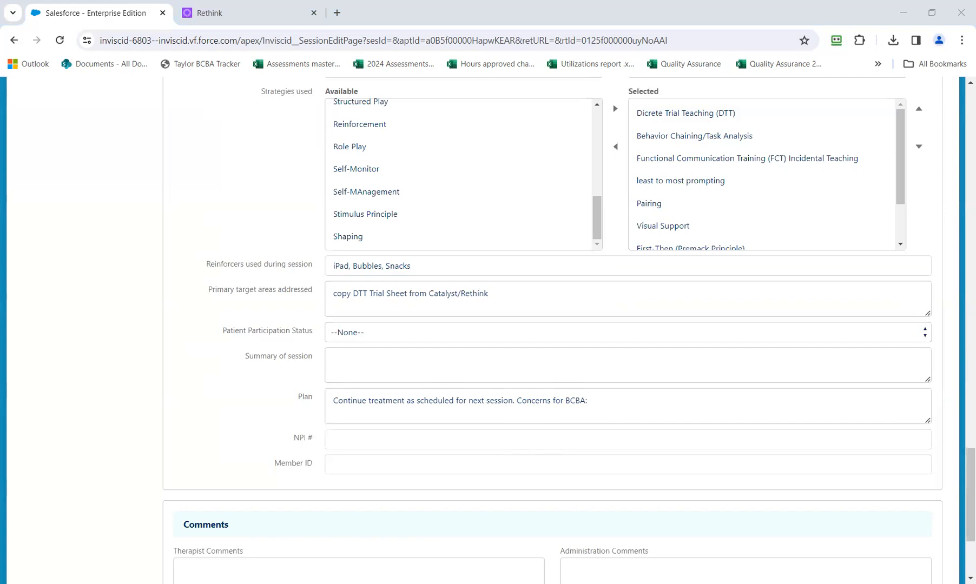
{"action": "left_click_drag", "start_coordinate": [490, 294], "coordinate": [328, 294]}
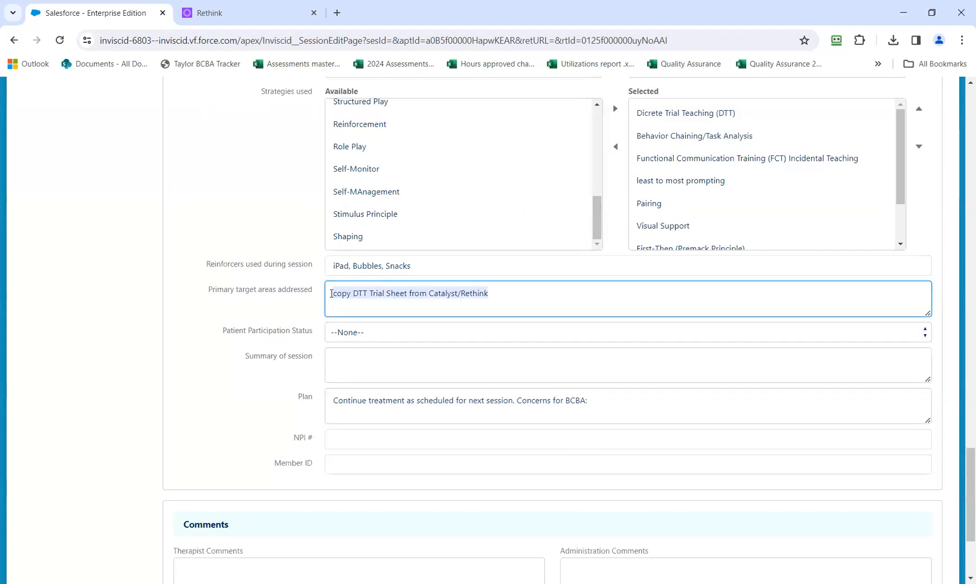
{"action": "key", "text": "ctrl+v"}
{"action": "scroll", "coordinate": [421, 297], "scroll_direction": "up", "scroll_amount": 2}
{"action": "scroll", "coordinate": [421, 297], "scroll_direction": "up", "scroll_amount": 3}
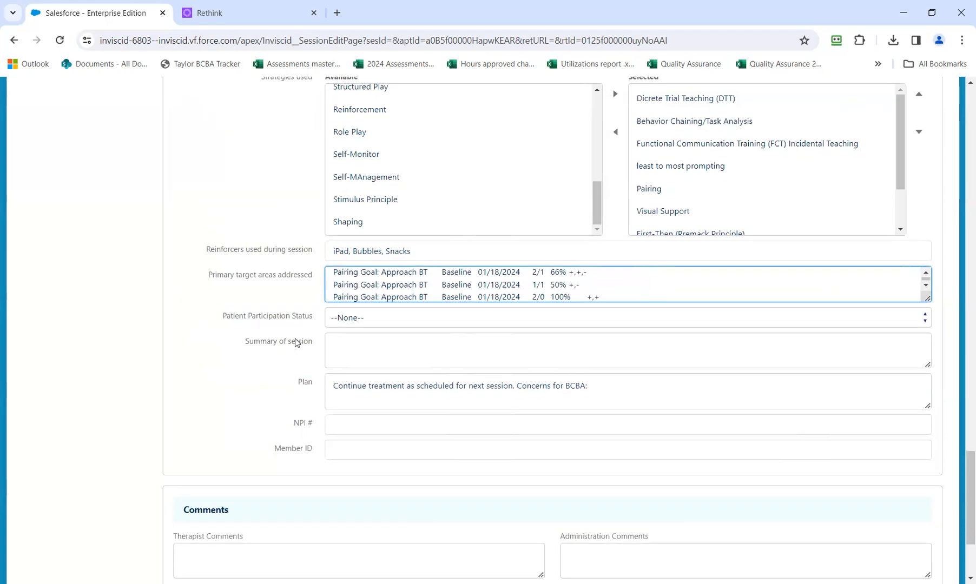
{"action": "scroll", "coordinate": [301, 343], "scroll_direction": "down", "scroll_amount": 1}
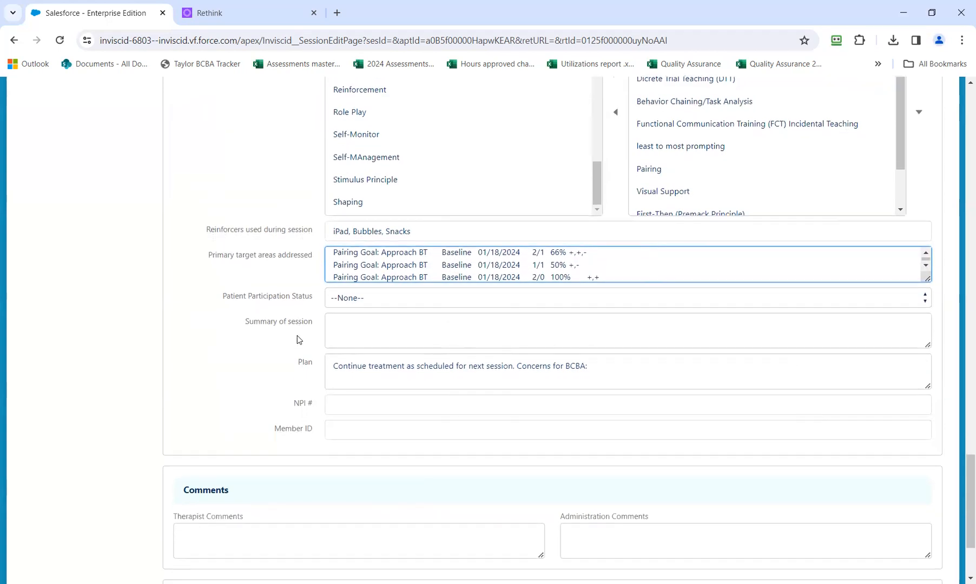
- Set Patient Participation Status to "Patient was happy to participate in the entire session."
{"action": "left_click", "coordinate": [345, 298]}
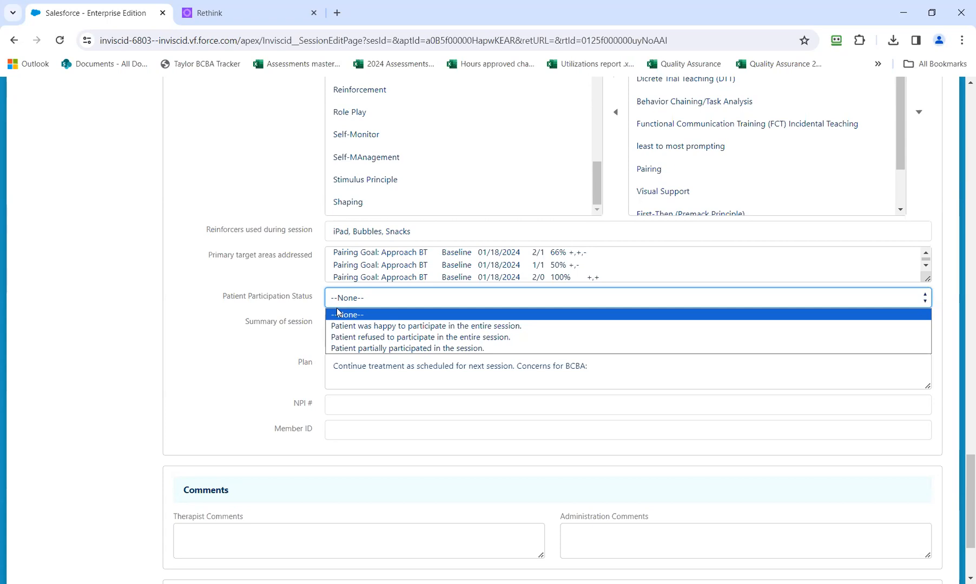
{"action": "left_click", "coordinate": [377, 326]}
- Enter the session summary "Pairing session as a new BT. Client was engaged and accepted reinforcers from the BT. No behaviors were observed today."
{"action": "left_click", "coordinate": [350, 334]}
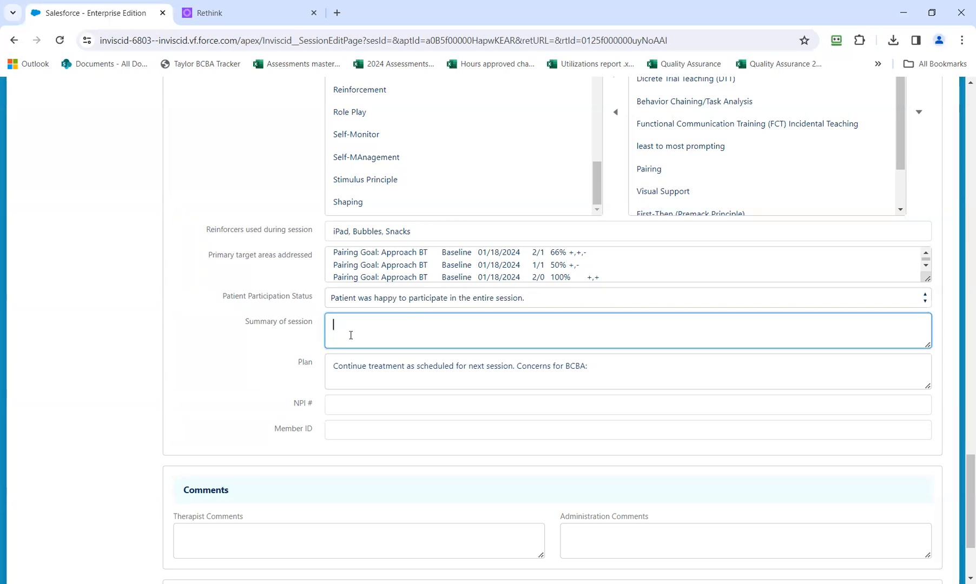
{"action": "type", "text": "Pairing session as a new BT."}
{"action": "type", "text": "Cli"}
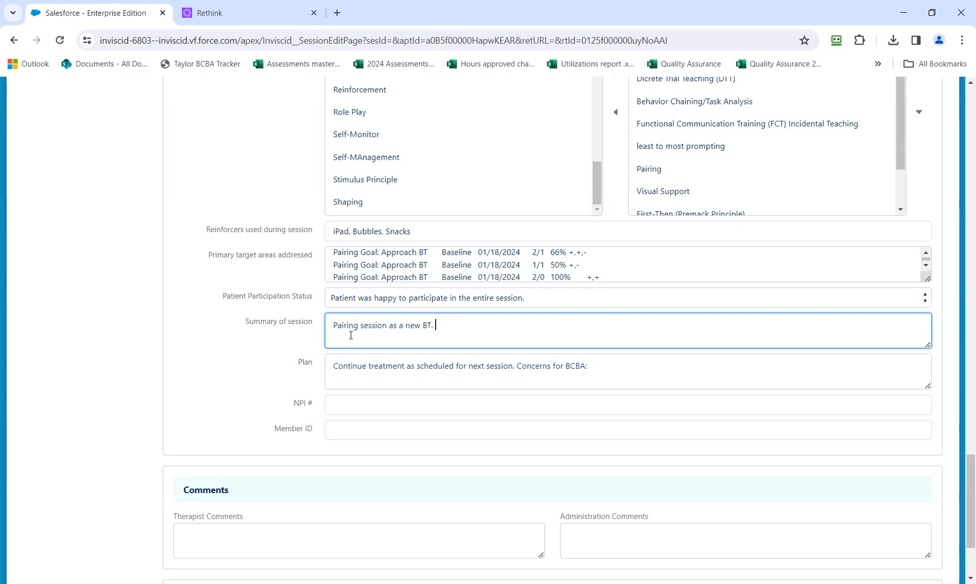
{"action": "type", "text": "ent was engaged and a"}
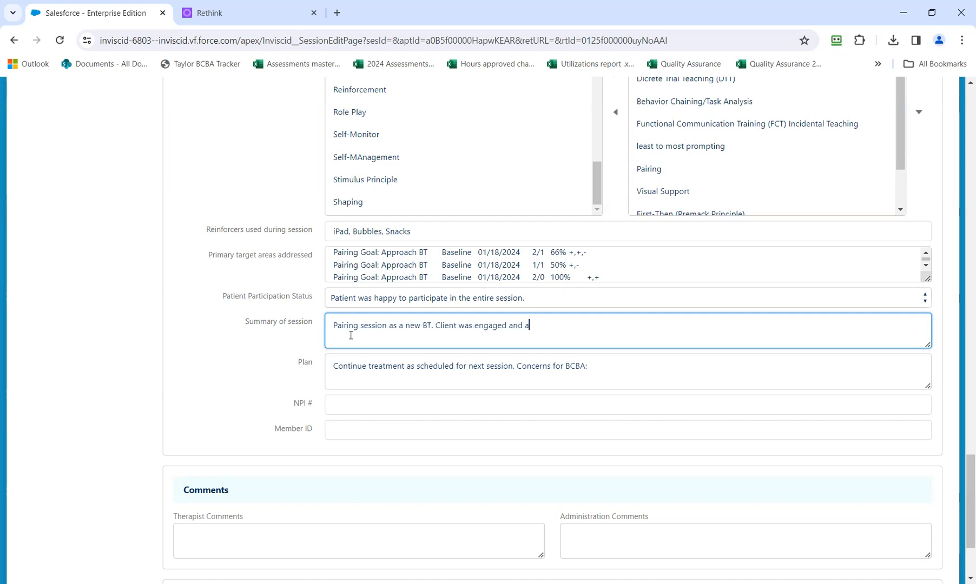
{"action": "type", "text": "ccepted reinforcers from trh"}
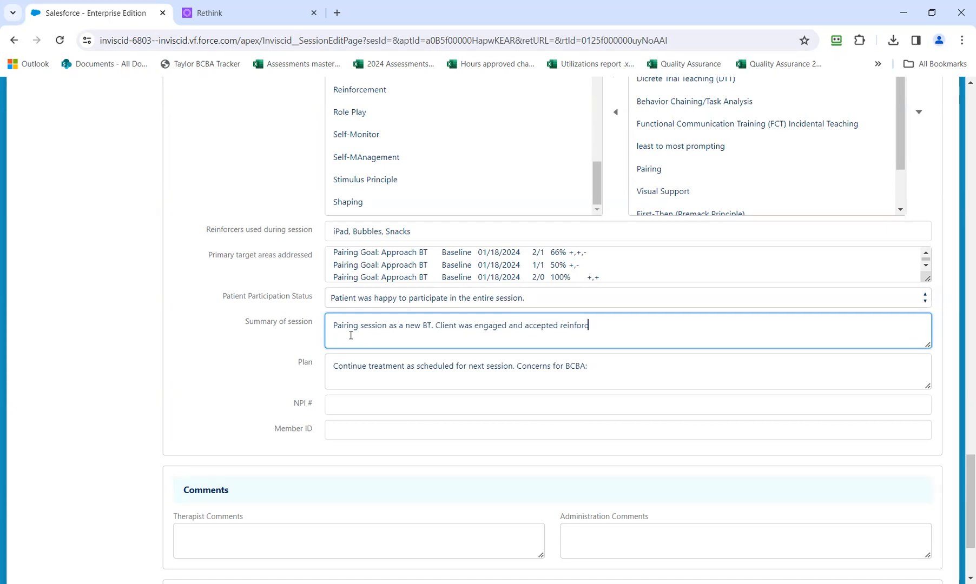
{"action": "key", "text": "BackSpace"}
{"action": "key", "text": "BackSpace"}
{"action": "type", "text": "he BT. No"}
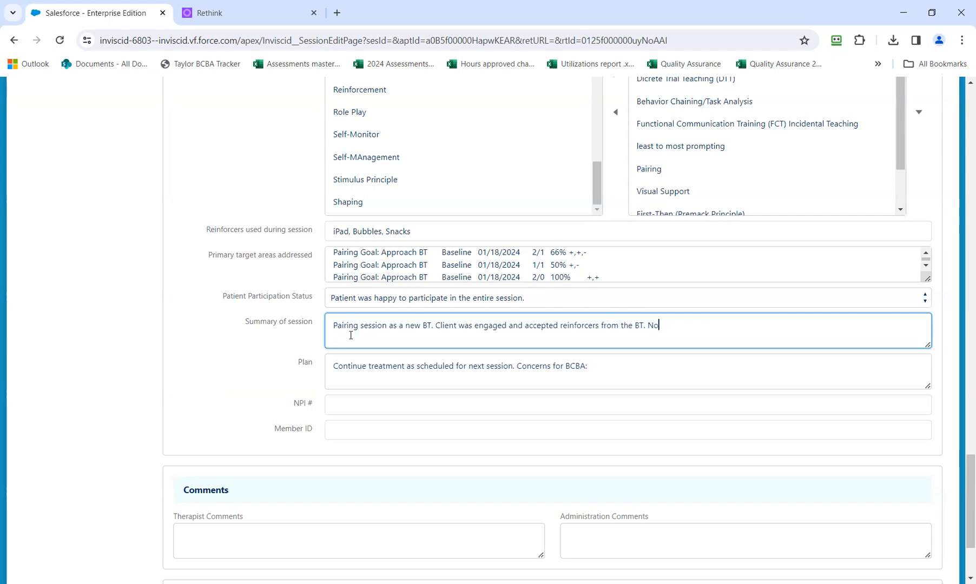
{"action": "type", "text": " behaviors were observed today."}
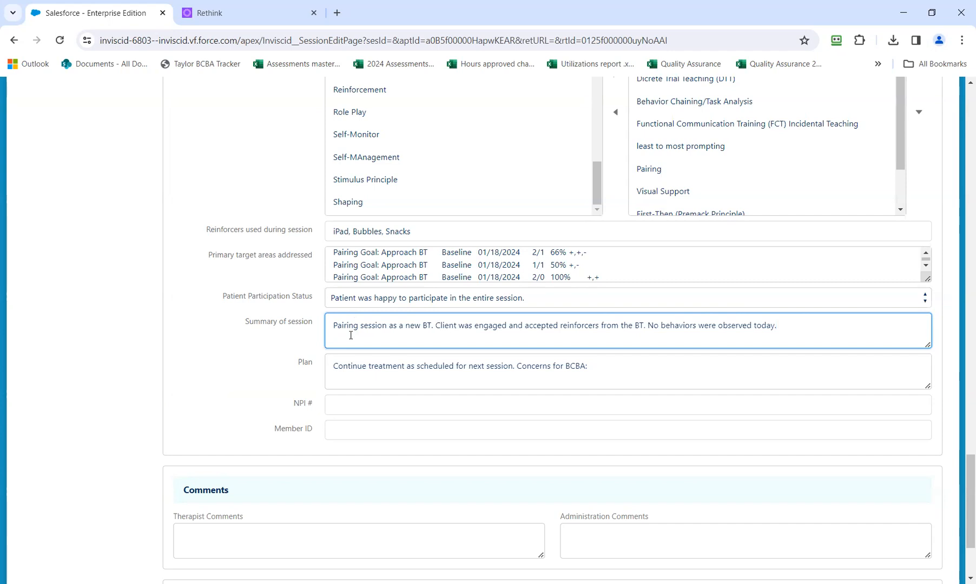
- Replace "Concerns for BCBA:" in the Plan with "Review next steps for goals for client." and save the session note
{"action": "scroll", "coordinate": [351, 334], "scroll_direction": "down", "scroll_amount": 1}
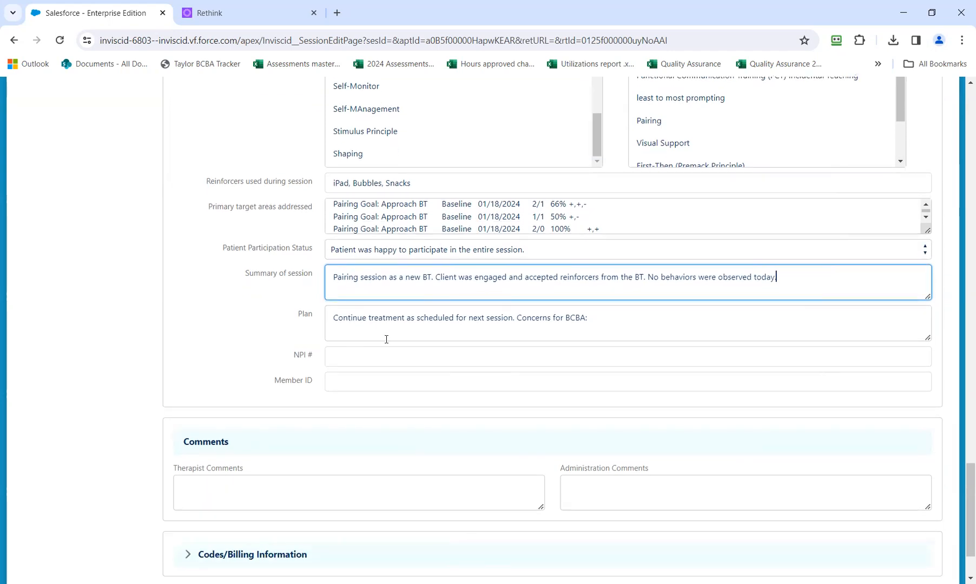
{"action": "left_click", "coordinate": [342, 321]}
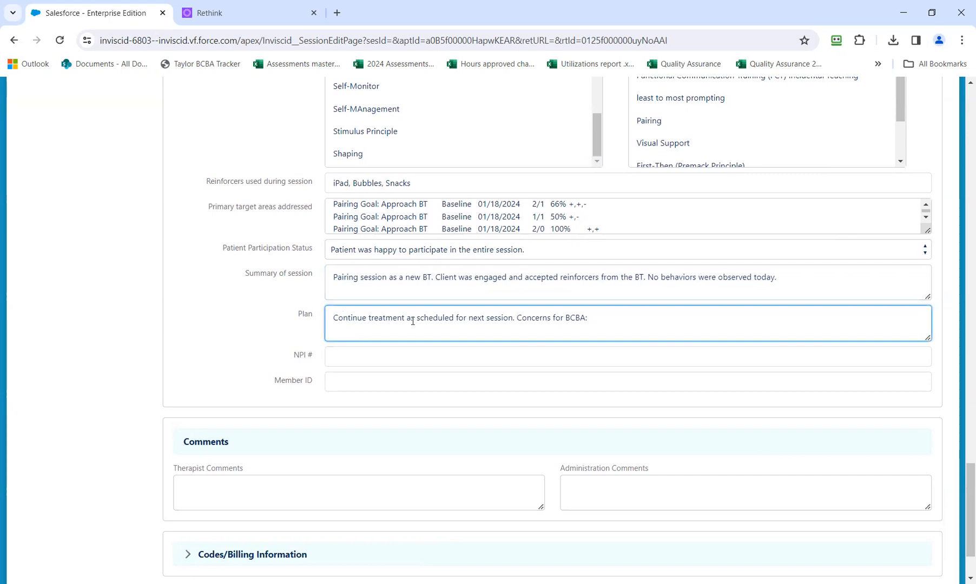
{"action": "left_click_drag", "start_coordinate": [591, 319], "coordinate": [517, 316]}
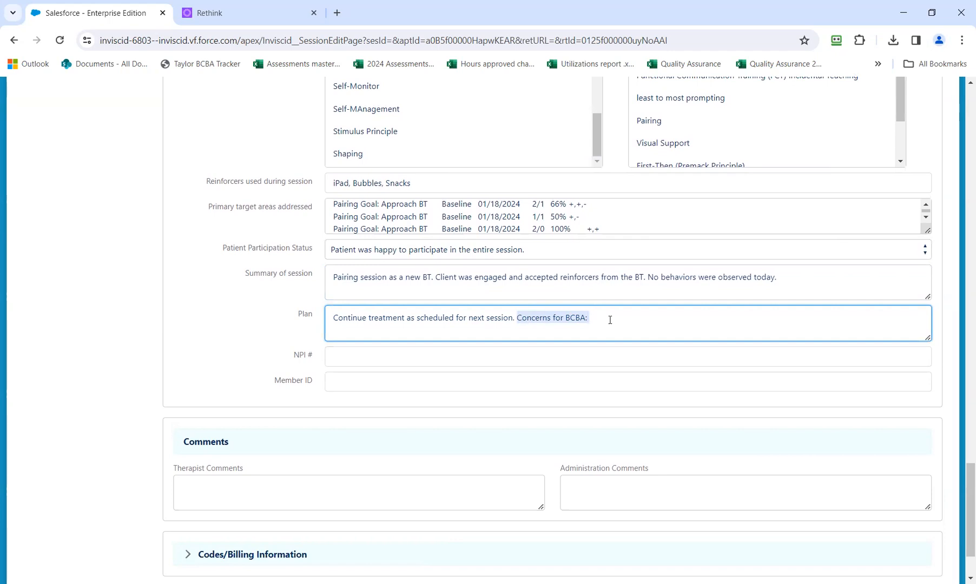
{"action": "type", "text": "Re"}
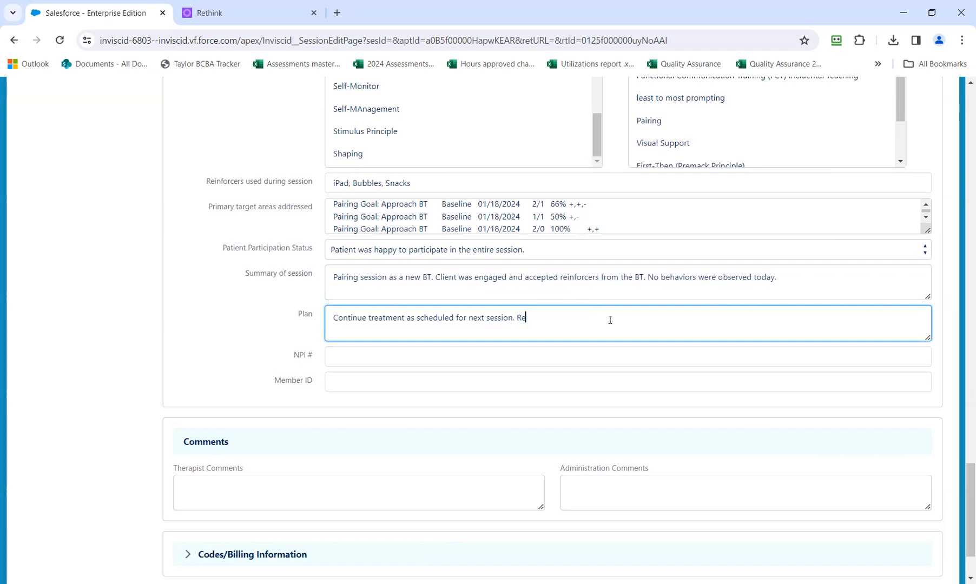
{"action": "type", "text": "view next steps for goals for clients"}
{"action": "key", "text": "BackSpace"}
{"action": "key", "text": "BackSpace"}
{"action": "type", "text": "t."}
{"action": "scroll", "coordinate": [610, 320], "scroll_direction": "down", "scroll_amount": 2}
{"action": "scroll", "coordinate": [610, 319], "scroll_direction": "down", "scroll_amount": 2}
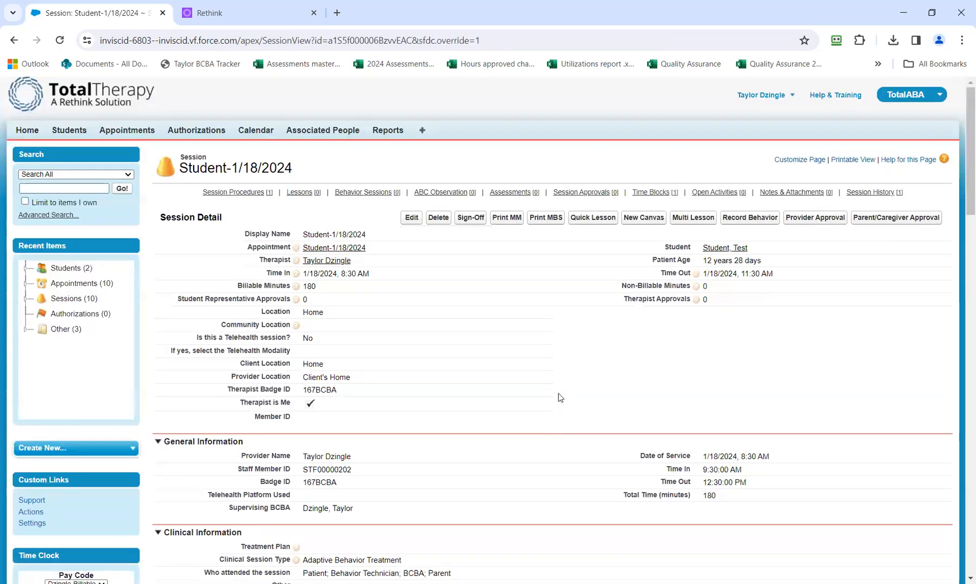
{"action": "left_click", "coordinate": [892, 222]}
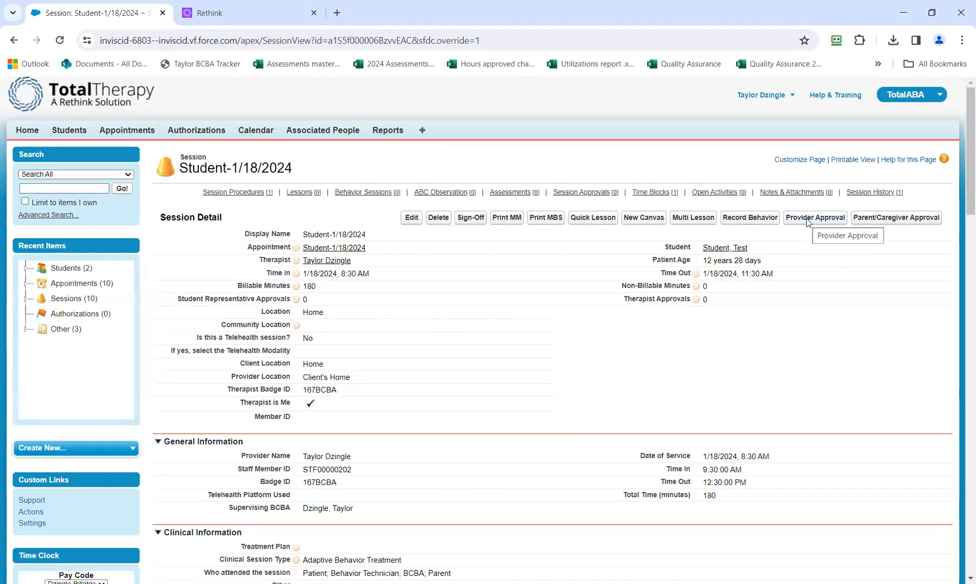
{"action": "left_click", "coordinate": [807, 222]}
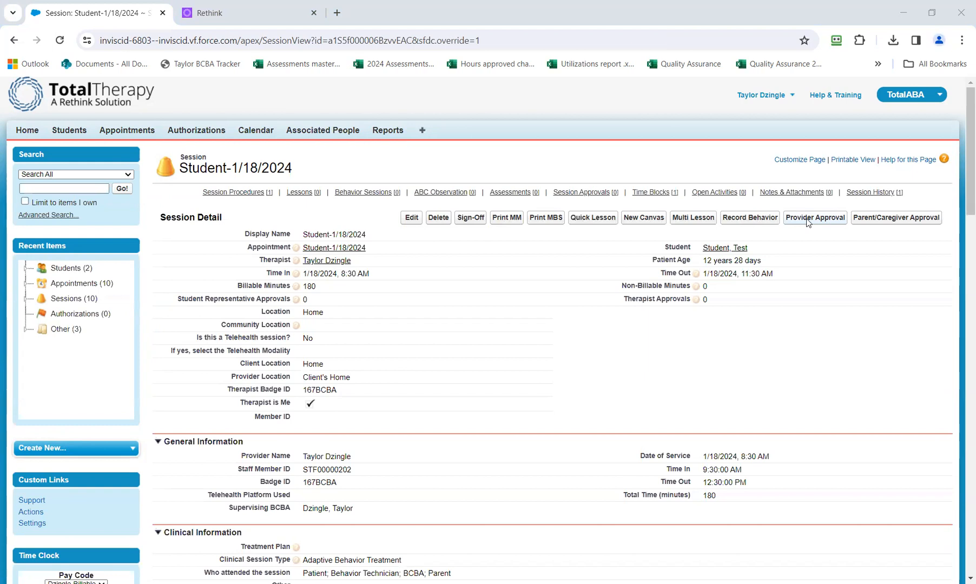
{"action": "left_click", "coordinate": [493, 396]}
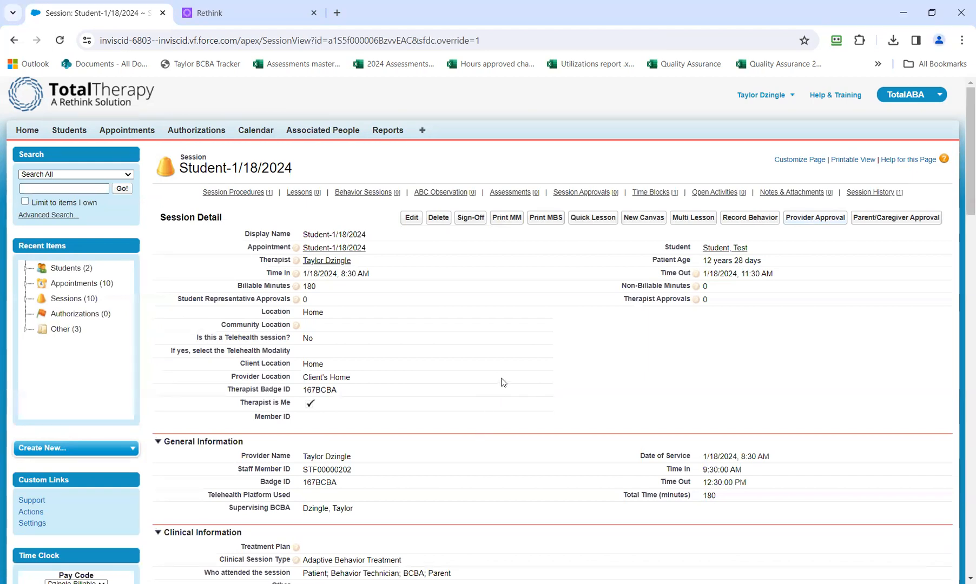